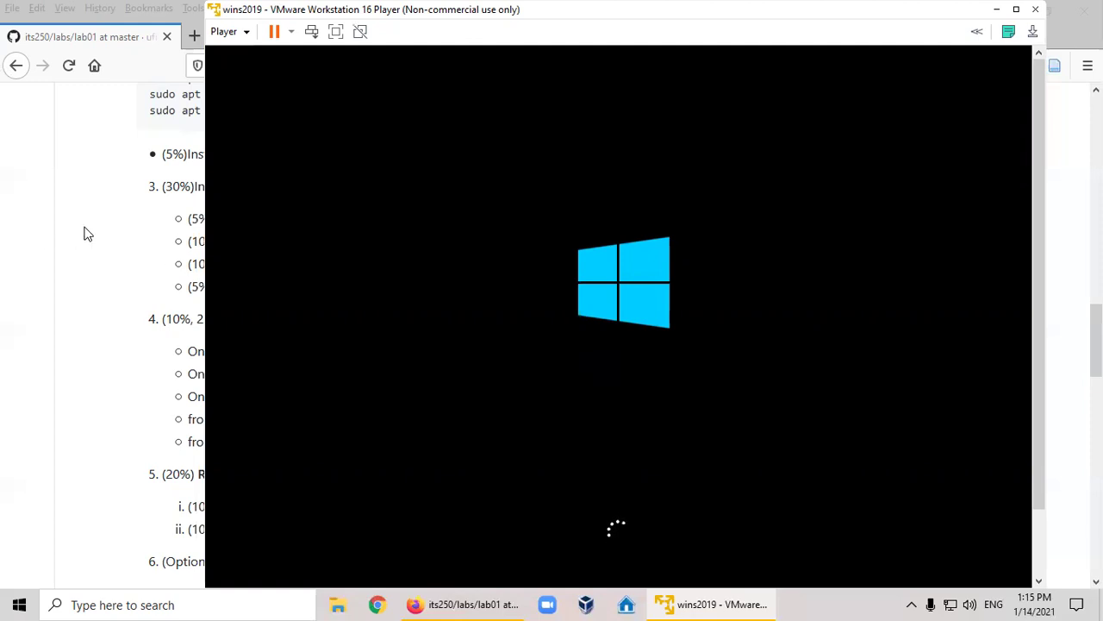
Put the VM in full screen and sign in to the guest as Administrator with the account password.
{"action": "left_click", "coordinate": [243, 35]}
{"action": "left_click", "coordinate": [255, 153]}
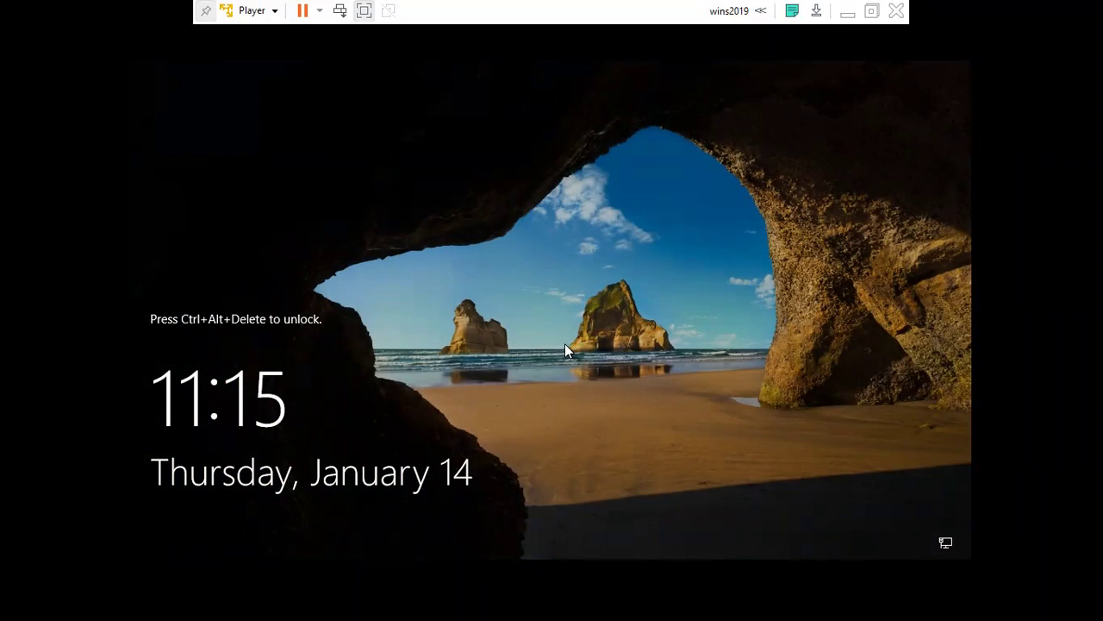
{"action": "left_click", "coordinate": [340, 11]}
{"action": "left_click", "coordinate": [523, 378]}
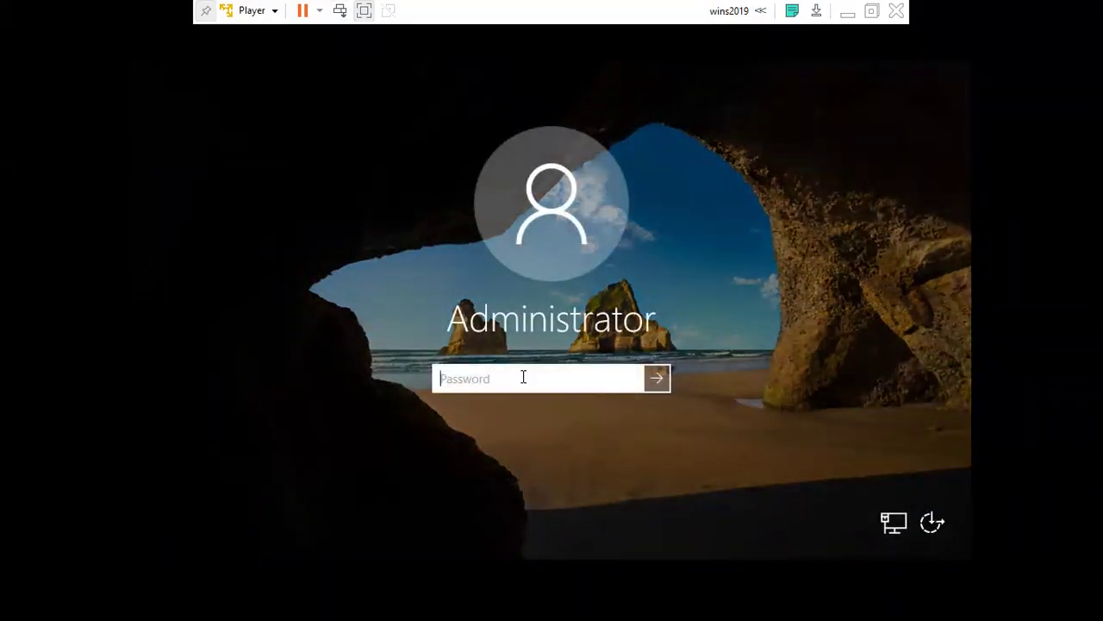
{"action": "type", "text": "P@ssw0rd"}
{"action": "key", "text": "Return"}
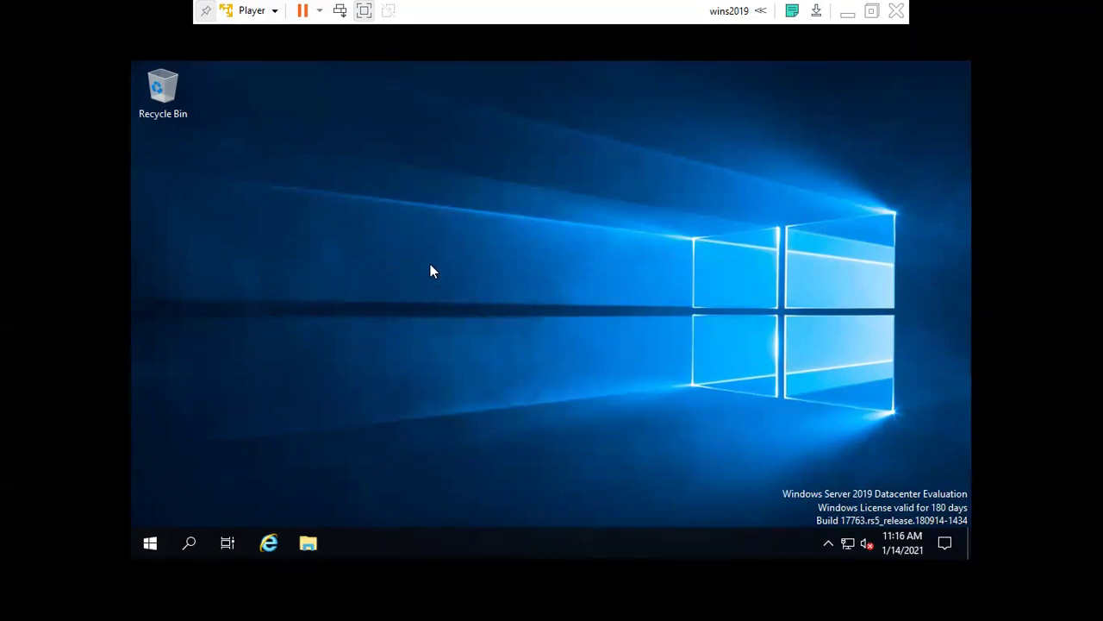
{"action": "right_click", "coordinate": [430, 264]}
Search the guest for 'fire' and choose the Firewall & network protection result.
{"action": "left_click", "coordinate": [444, 311]}
{"action": "left_click", "coordinate": [150, 543]}
{"action": "left_click", "coordinate": [742, 316]}
{"action": "right_click", "coordinate": [846, 541]}
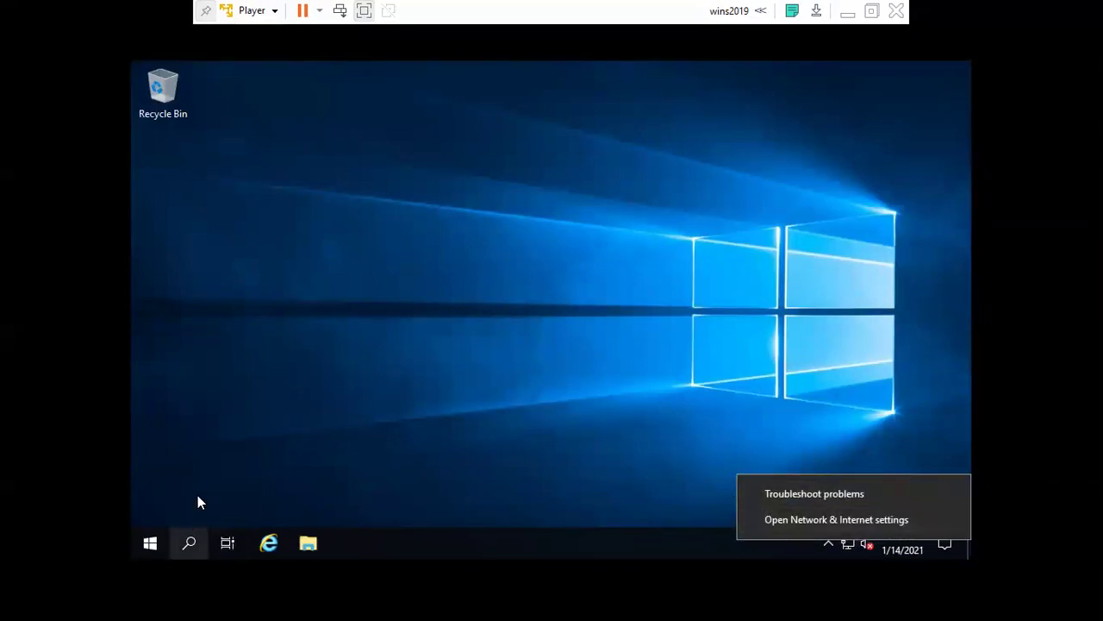
{"action": "left_click", "coordinate": [187, 535]}
{"action": "left_click", "coordinate": [189, 540]}
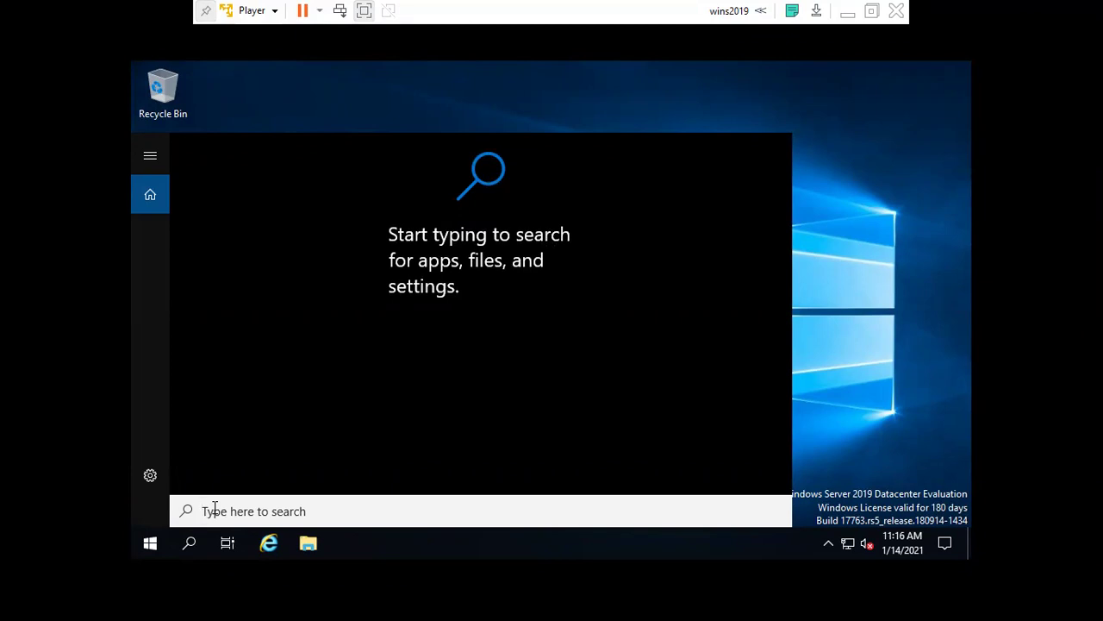
{"action": "type", "text": "fire"}
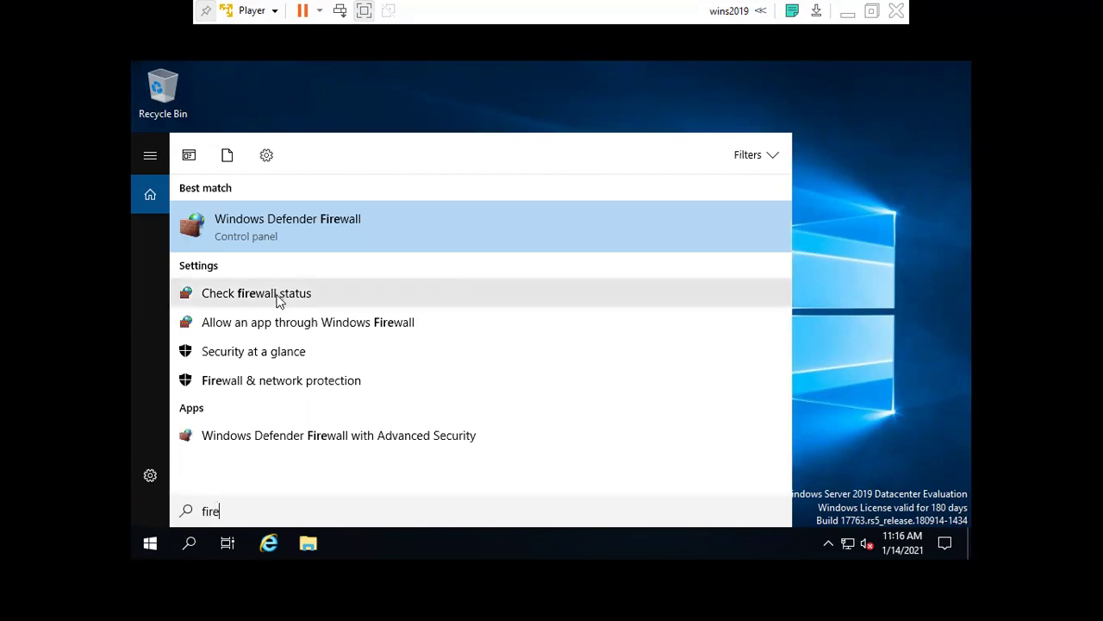
{"action": "left_click", "coordinate": [287, 386]}
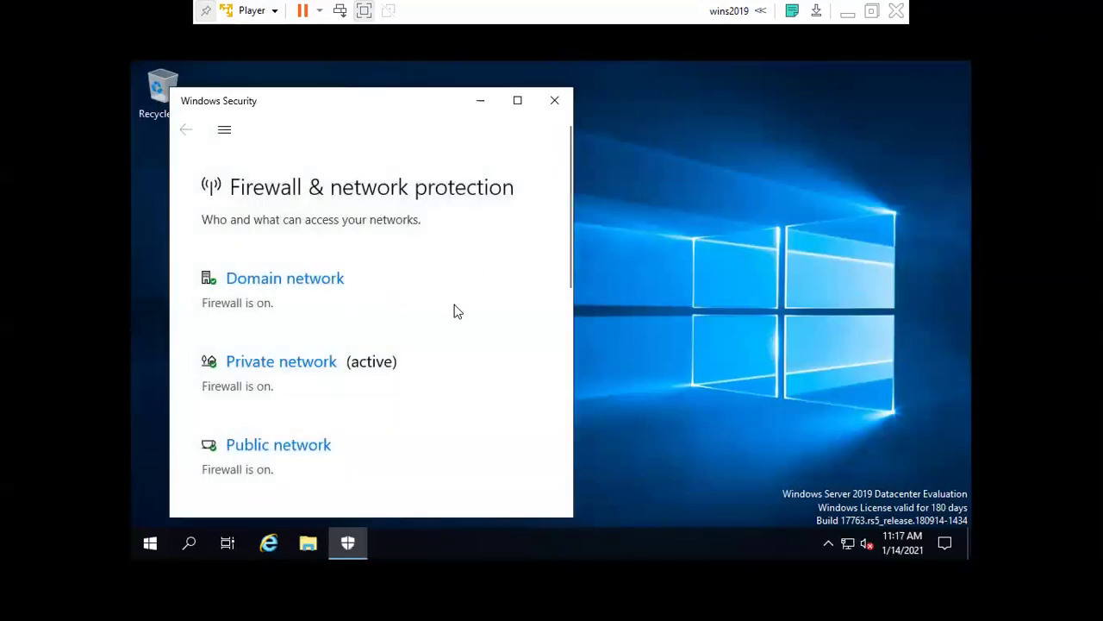
Launch the advanced firewall console from Advanced settings, close Windows Security, and select Inbound Rules.
{"action": "scroll", "coordinate": [465, 237], "scroll_direction": "down", "scroll_amount": 3}
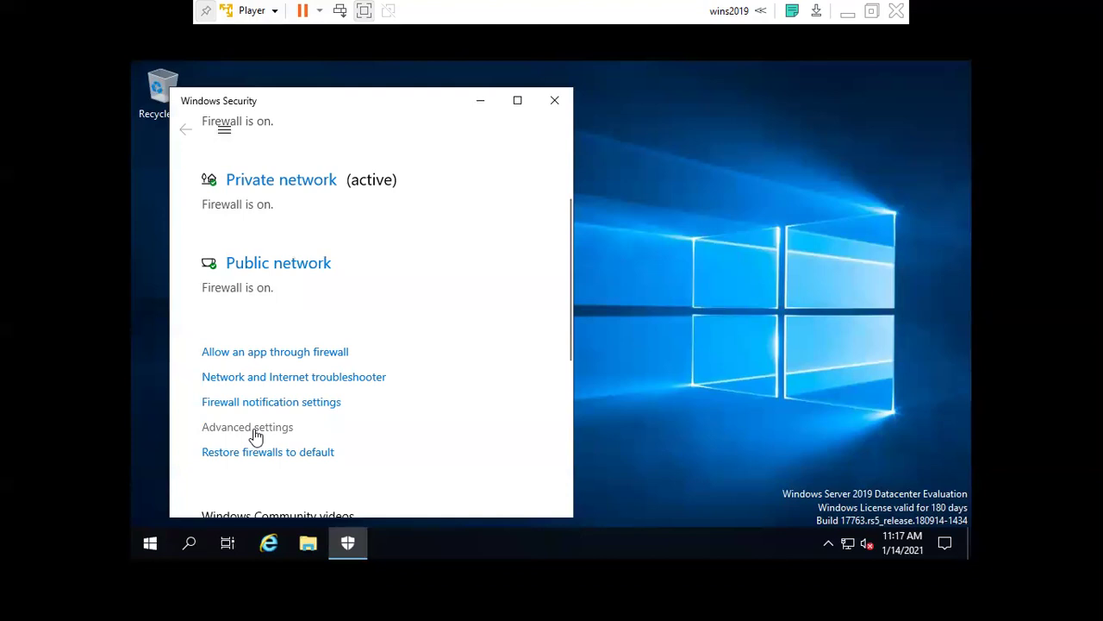
{"action": "left_click", "coordinate": [255, 431]}
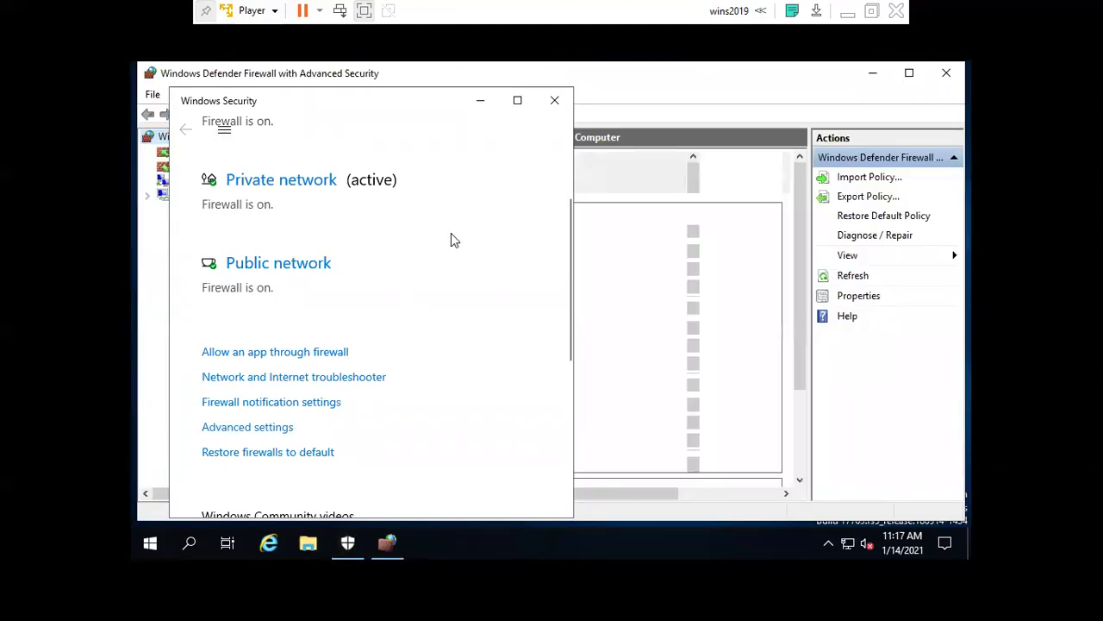
{"action": "left_click", "coordinate": [554, 101]}
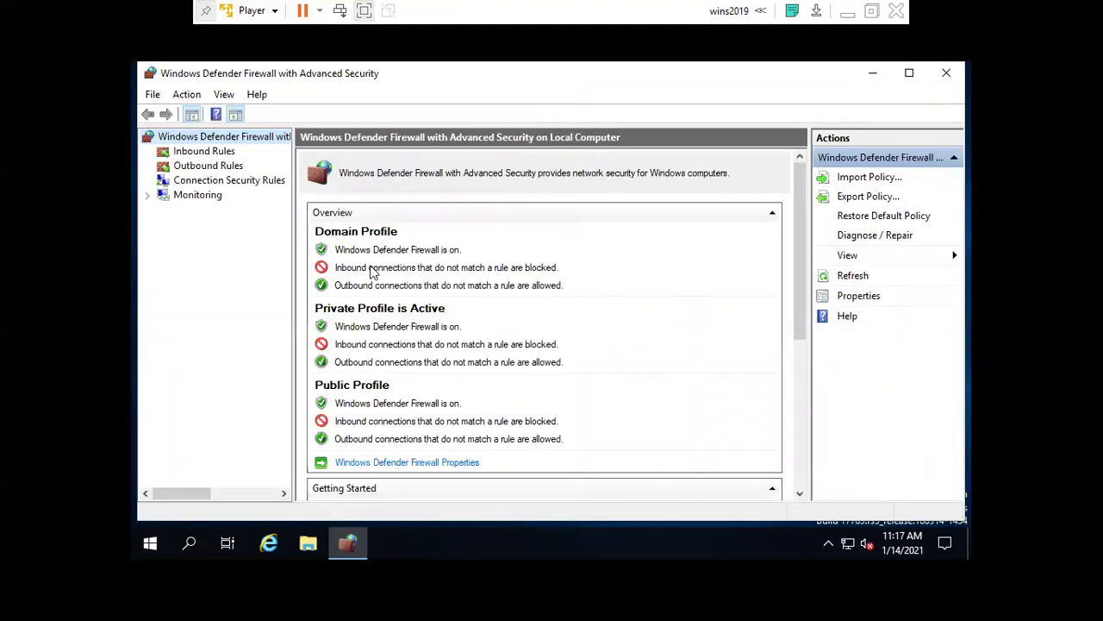
{"action": "left_click", "coordinate": [197, 154]}
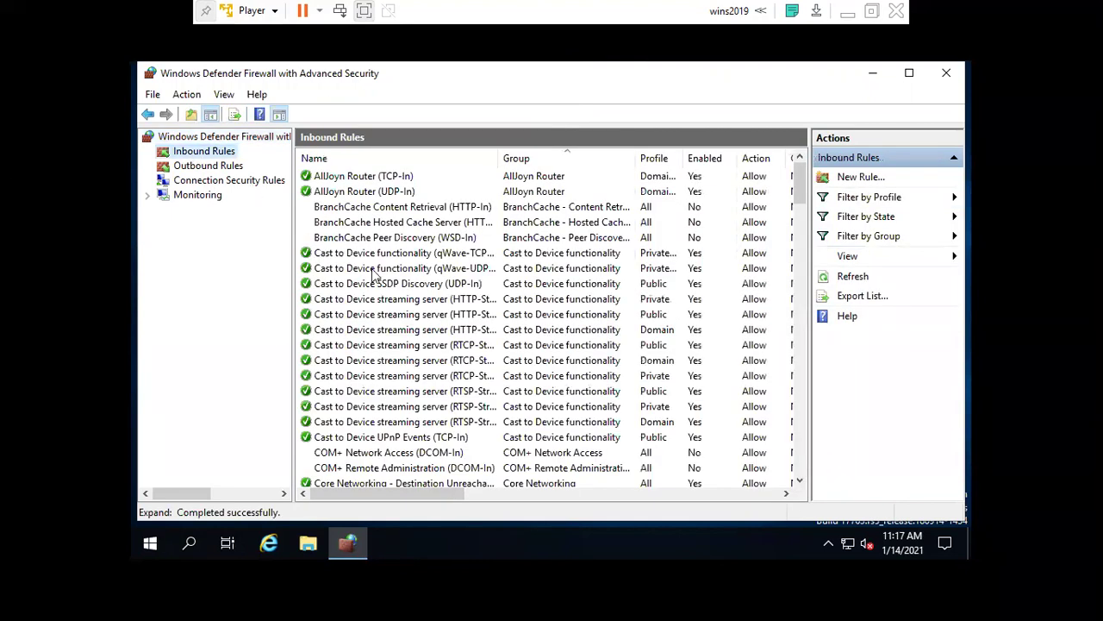
Widen the Name column and select the Virtual Machine Monitoring (Echo Request - ICMPv4-In) rule.
{"action": "left_click_drag", "start_coordinate": [501, 157], "coordinate": [598, 160]}
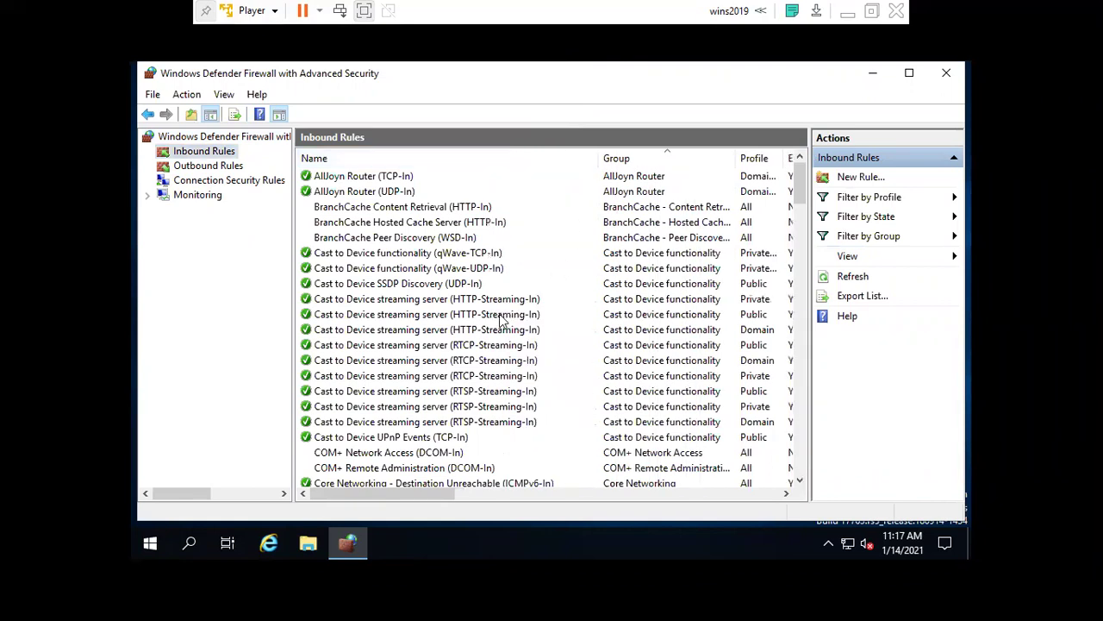
{"action": "scroll", "coordinate": [504, 319], "scroll_direction": "down", "scroll_amount": 5}
{"action": "scroll", "coordinate": [566, 388], "scroll_direction": "down", "scroll_amount": 3}
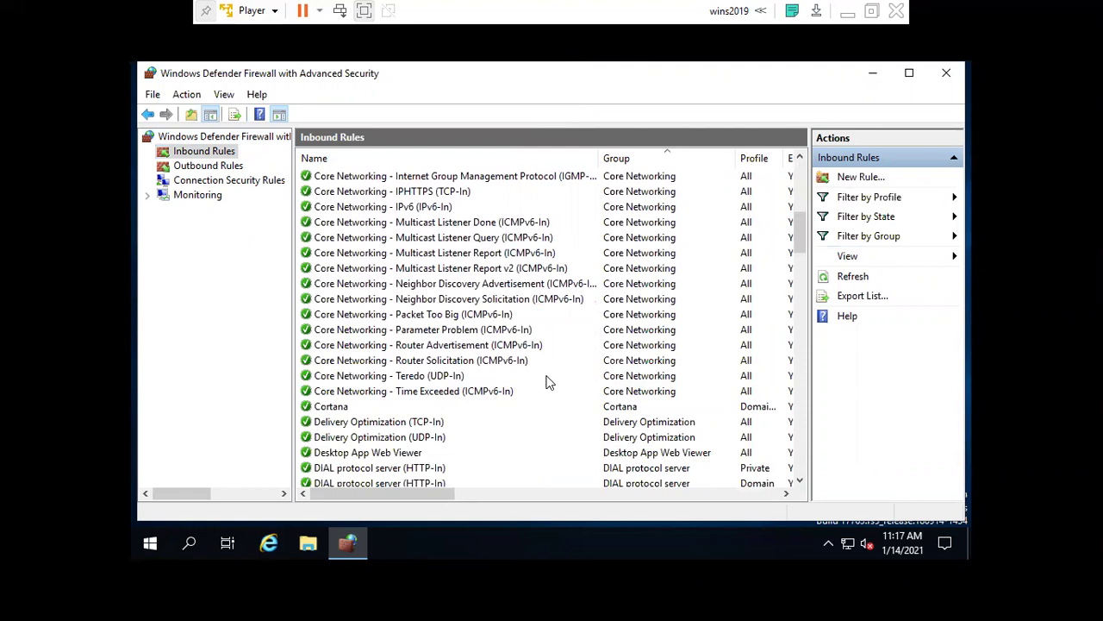
{"action": "scroll", "coordinate": [549, 381], "scroll_direction": "down", "scroll_amount": 4}
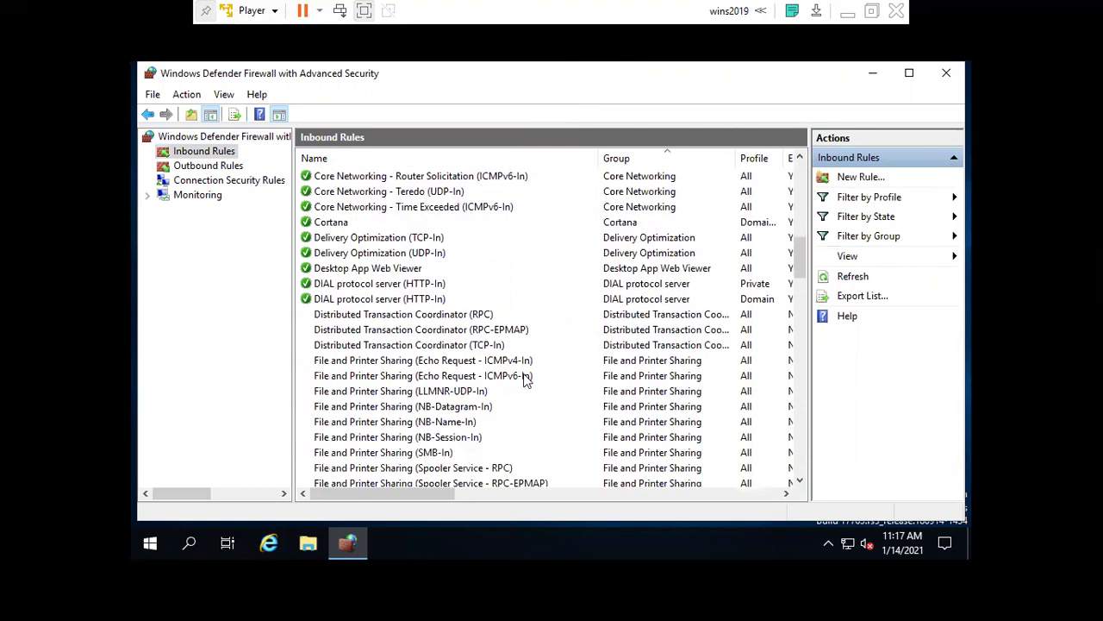
{"action": "scroll", "coordinate": [539, 366], "scroll_direction": "down", "scroll_amount": 8}
{"action": "scroll", "coordinate": [536, 363], "scroll_direction": "down", "scroll_amount": 10}
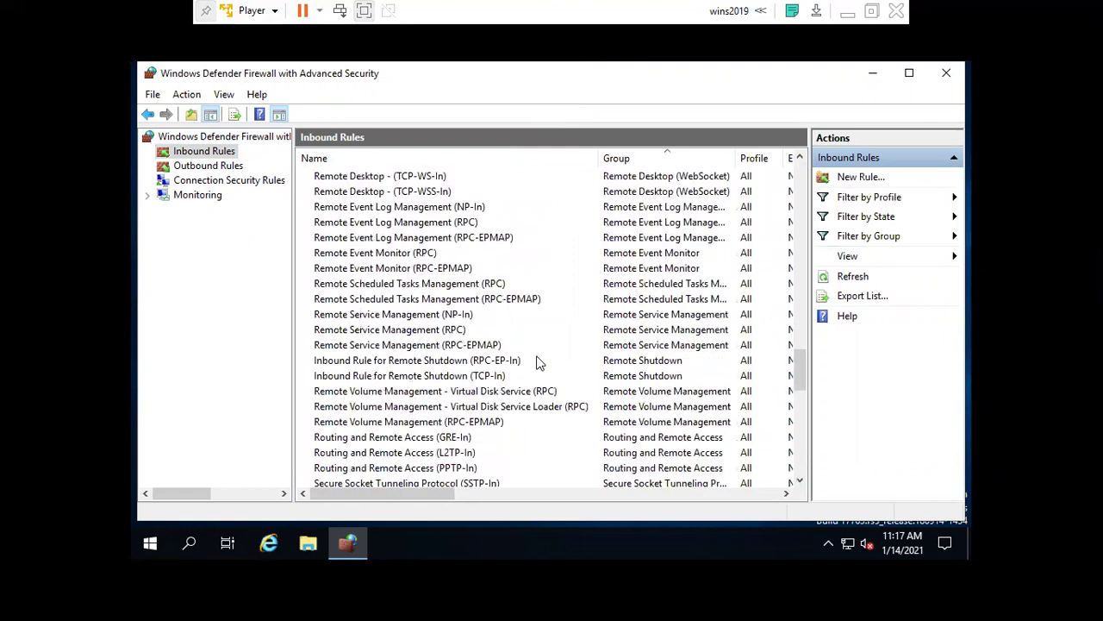
{"action": "scroll", "coordinate": [537, 363], "scroll_direction": "down", "scroll_amount": 2}
{"action": "scroll", "coordinate": [536, 363], "scroll_direction": "down", "scroll_amount": 5}
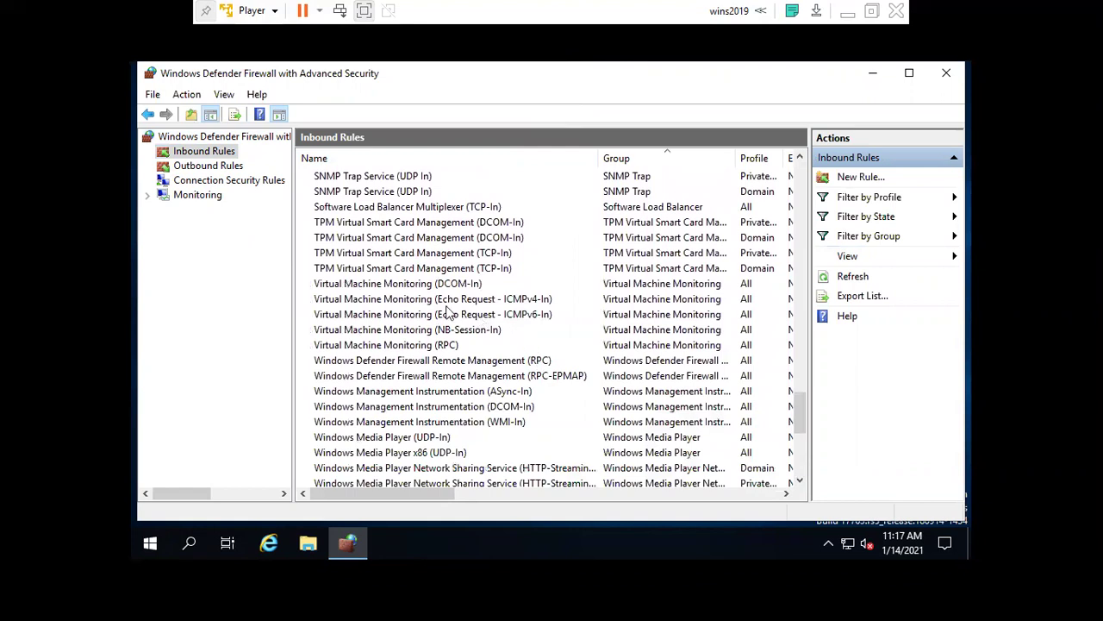
{"action": "left_click", "coordinate": [438, 300]}
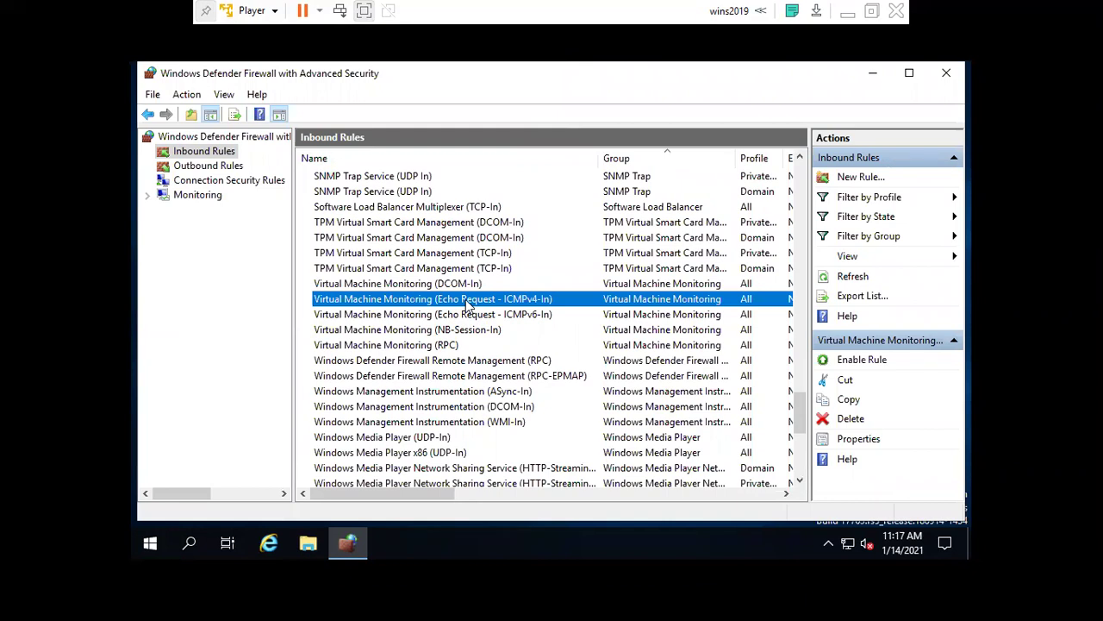
Enable the Virtual Machine Monitoring Echo Request ICMPv4-In and ICMPv6-In rules, then scroll back up.
{"action": "left_click", "coordinate": [845, 363]}
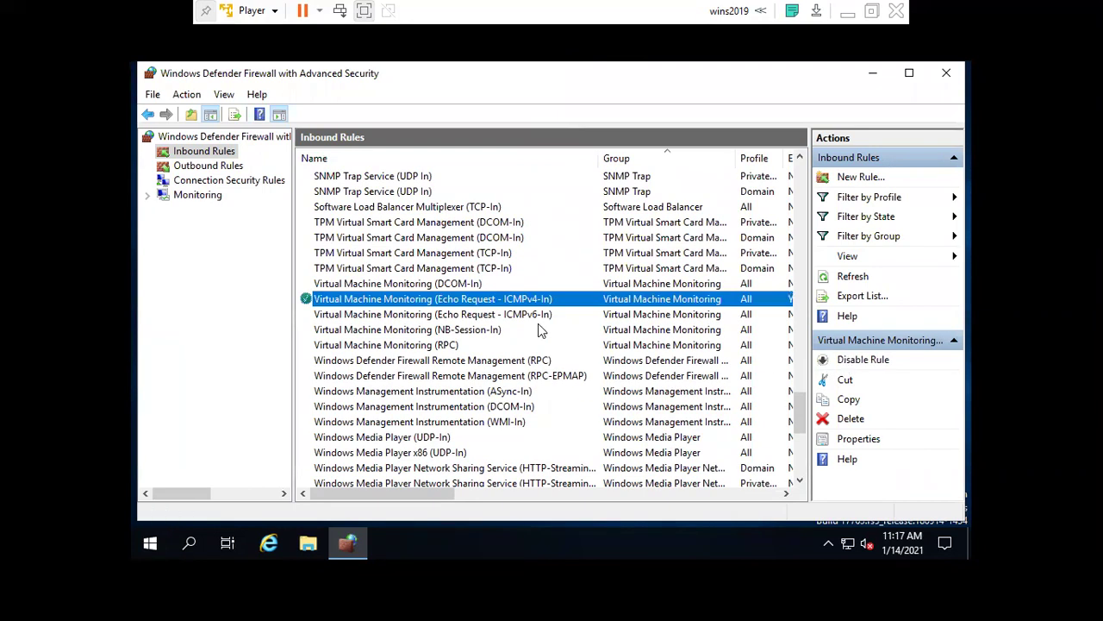
{"action": "left_click", "coordinate": [529, 315]}
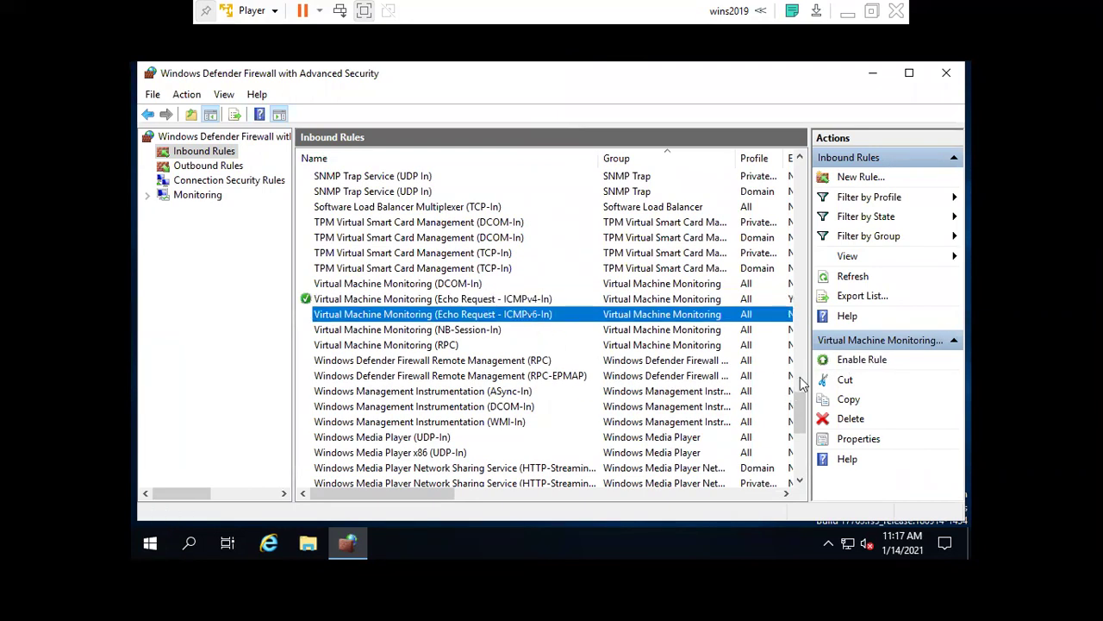
{"action": "left_click", "coordinate": [841, 364]}
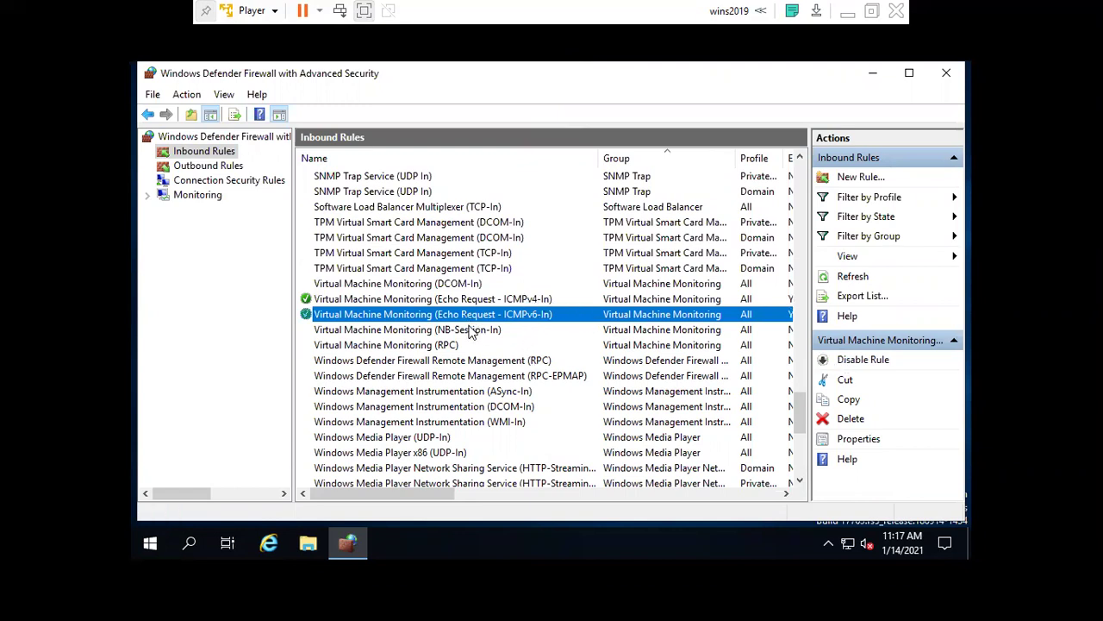
{"action": "scroll", "coordinate": [472, 334], "scroll_direction": "down", "scroll_amount": 7}
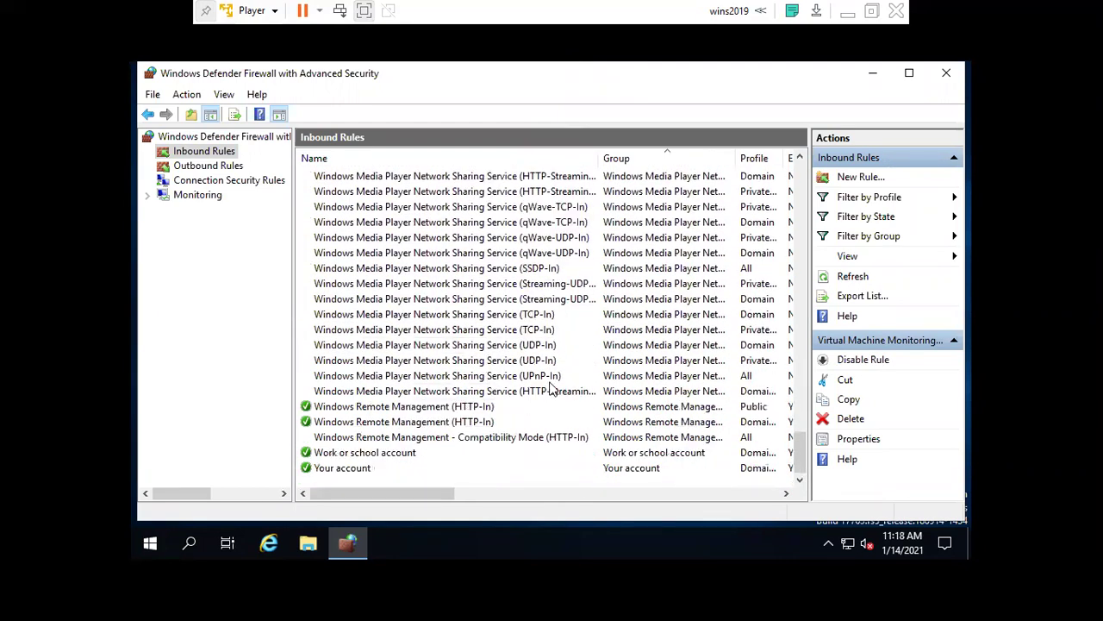
{"action": "scroll", "coordinate": [543, 371], "scroll_direction": "up", "scroll_amount": 7}
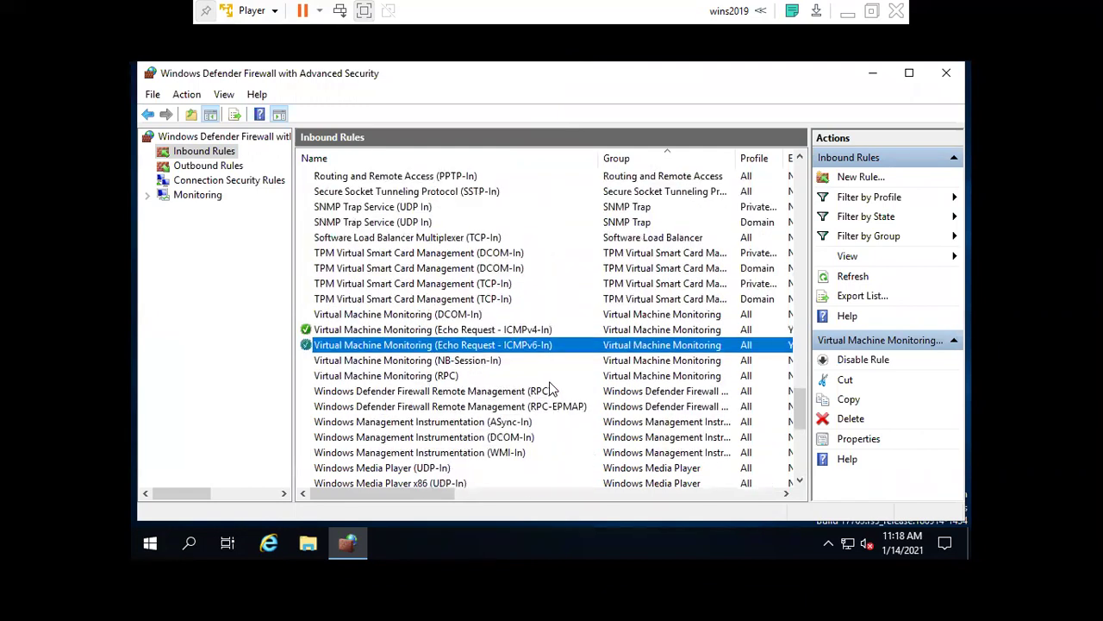
{"action": "scroll", "coordinate": [534, 345], "scroll_direction": "up", "scroll_amount": 3}
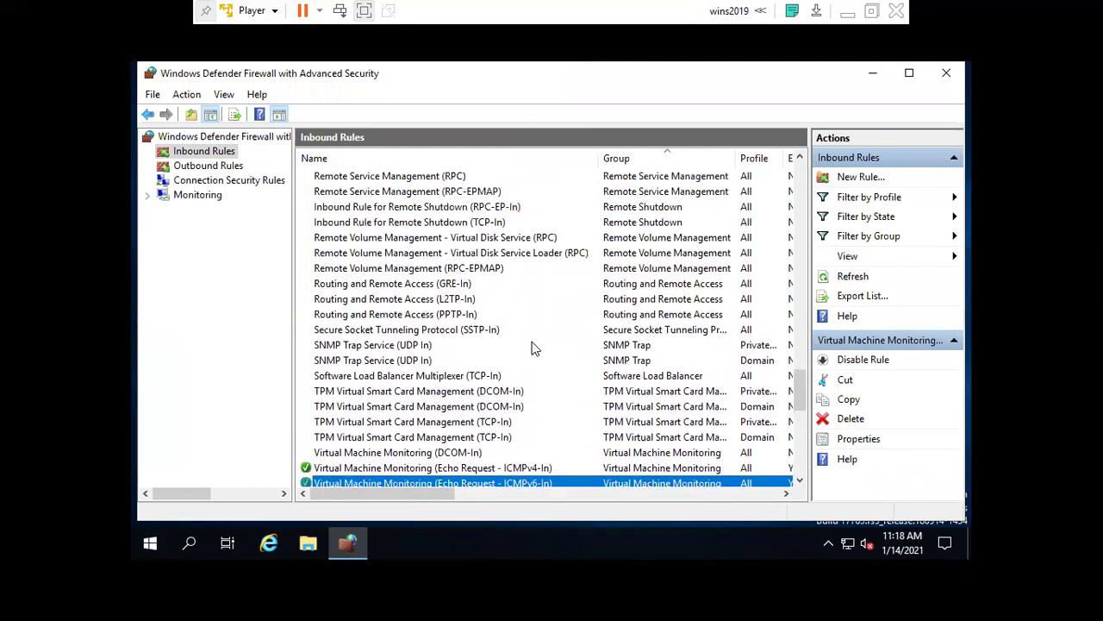
{"action": "scroll", "coordinate": [531, 348], "scroll_direction": "up", "scroll_amount": 3}
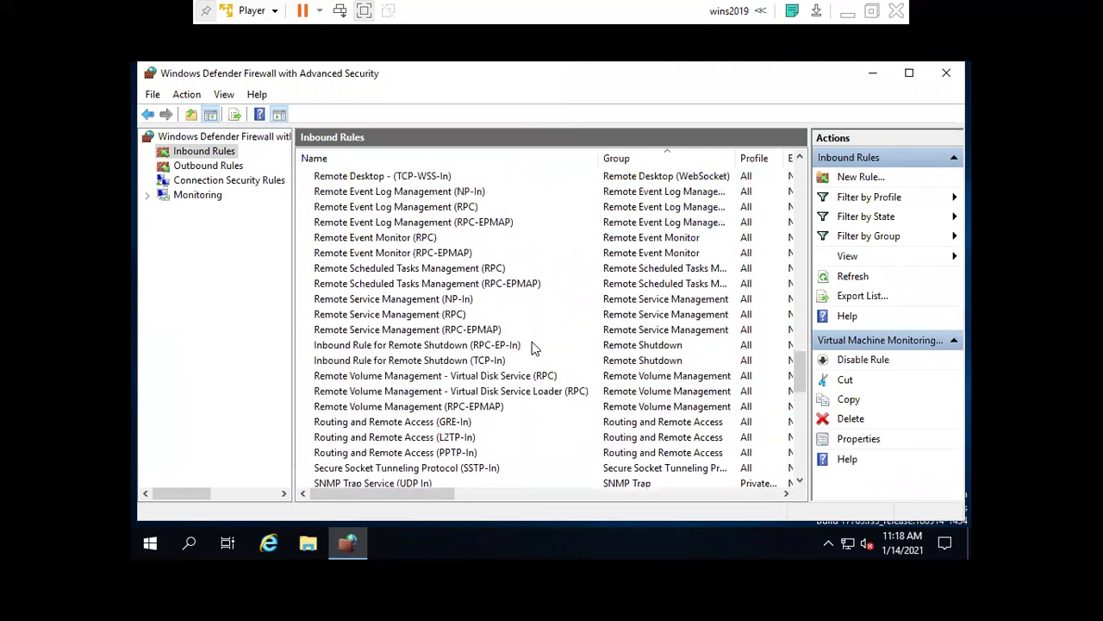
{"action": "scroll", "coordinate": [532, 347], "scroll_direction": "up", "scroll_amount": 15}
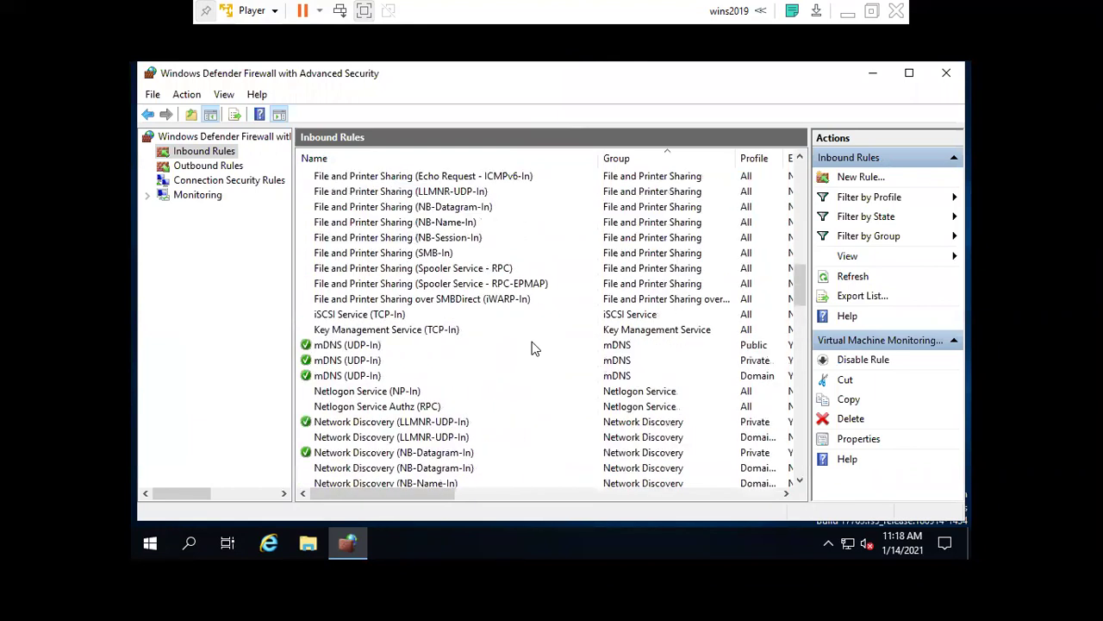
{"action": "scroll", "coordinate": [532, 347], "scroll_direction": "up", "scroll_amount": 7}
Enable File and Printer Sharing (Echo Request - ICMPv4-In) and (Echo Request - ICMPv6-In).
{"action": "scroll", "coordinate": [532, 347], "scroll_direction": "down", "scroll_amount": 2}
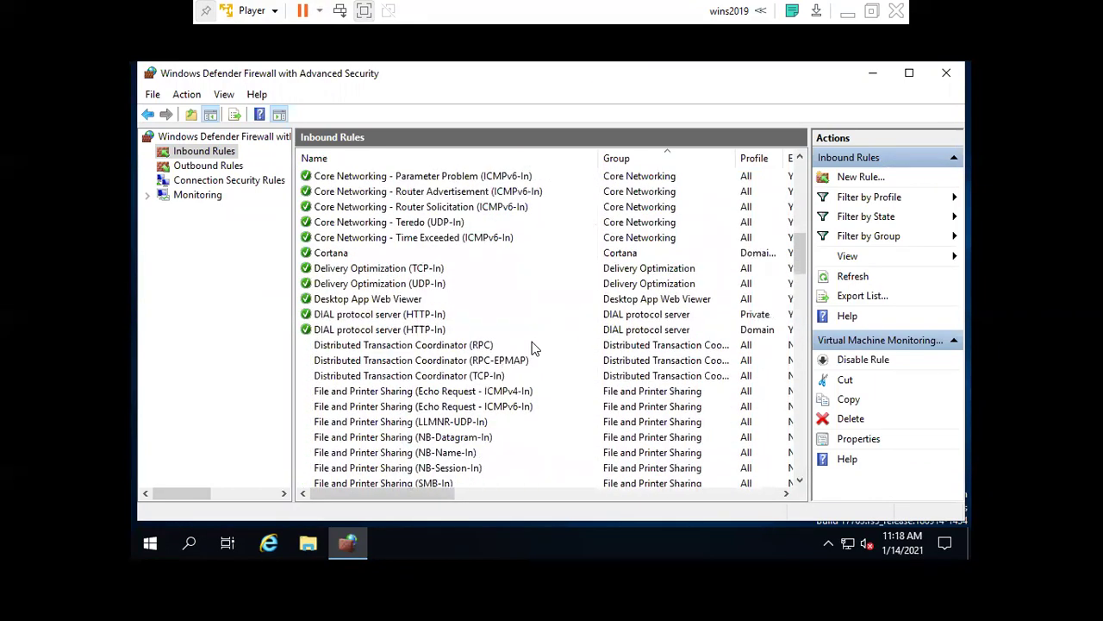
{"action": "left_click", "coordinate": [454, 392]}
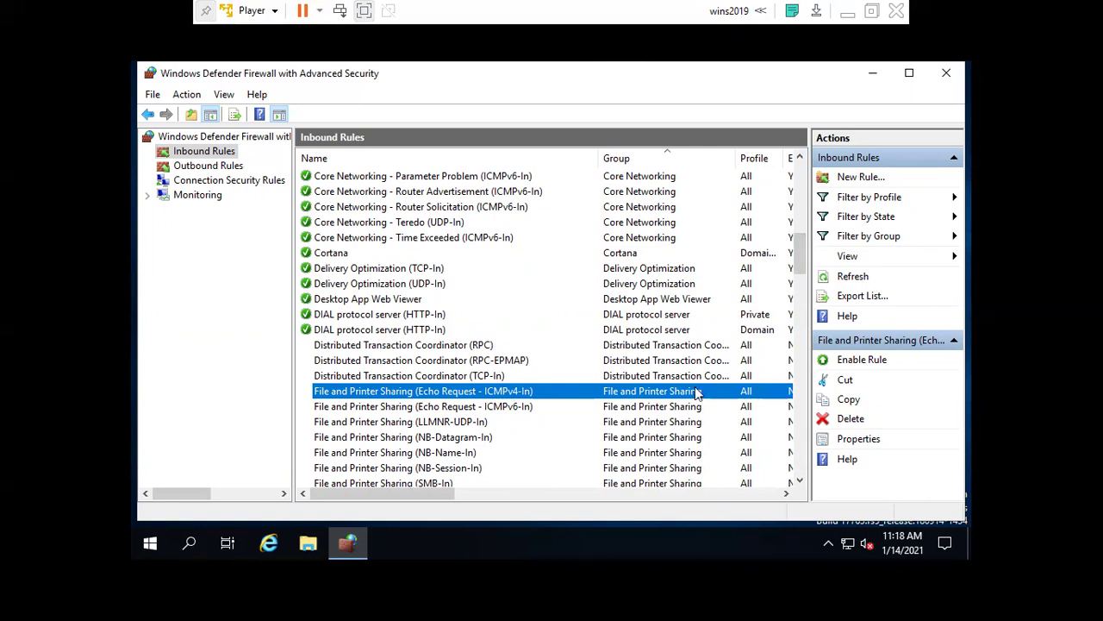
{"action": "left_click", "coordinate": [850, 362]}
{"action": "left_click", "coordinate": [504, 406]}
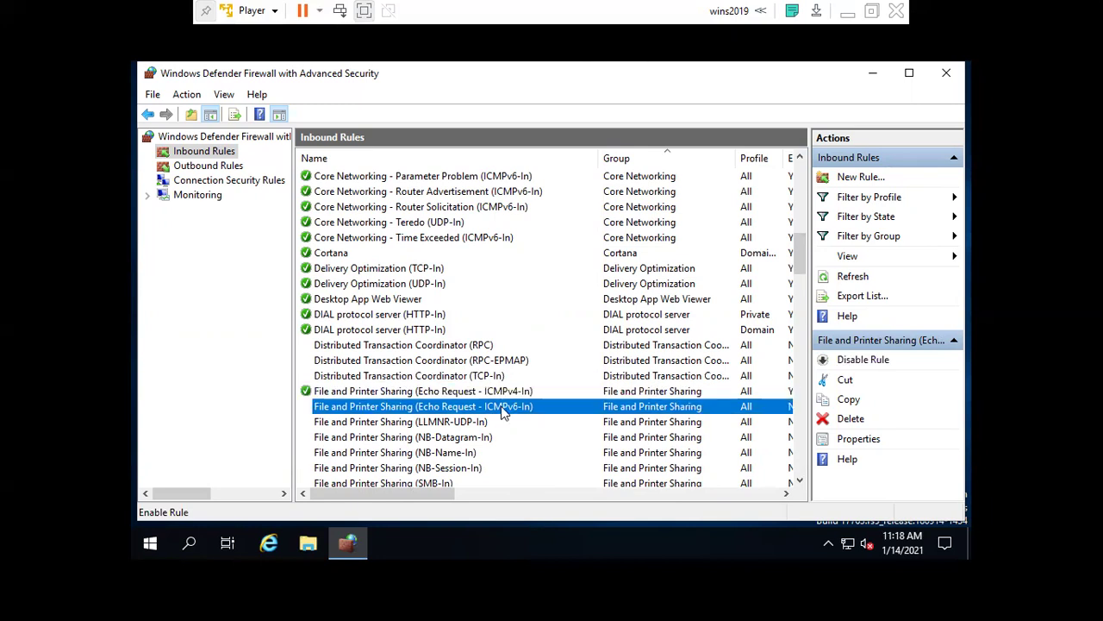
{"action": "left_click", "coordinate": [846, 361]}
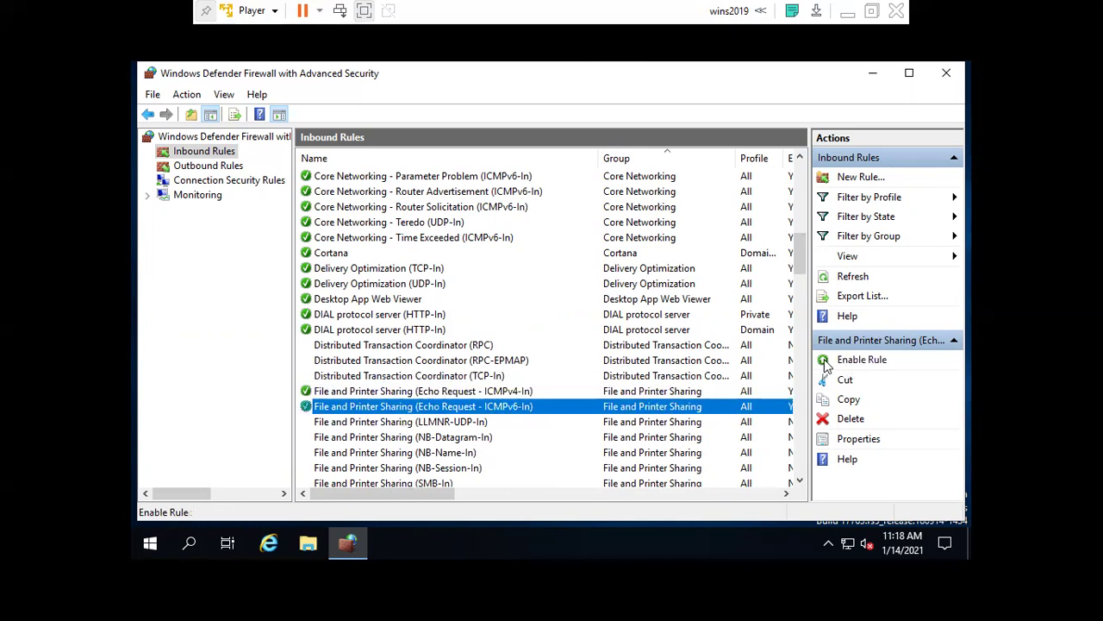
Scroll through Inbound Rules to verify the enabled echo rules, then close the firewall console.
{"action": "scroll", "coordinate": [545, 344], "scroll_direction": "up", "scroll_amount": 3}
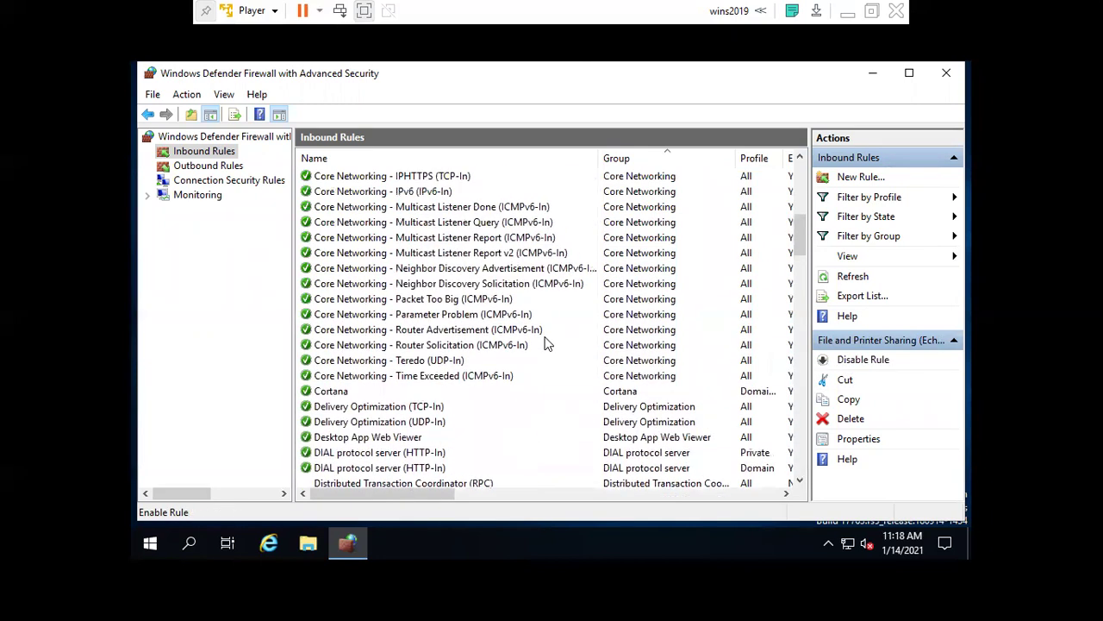
{"action": "scroll", "coordinate": [545, 344], "scroll_direction": "up", "scroll_amount": 4}
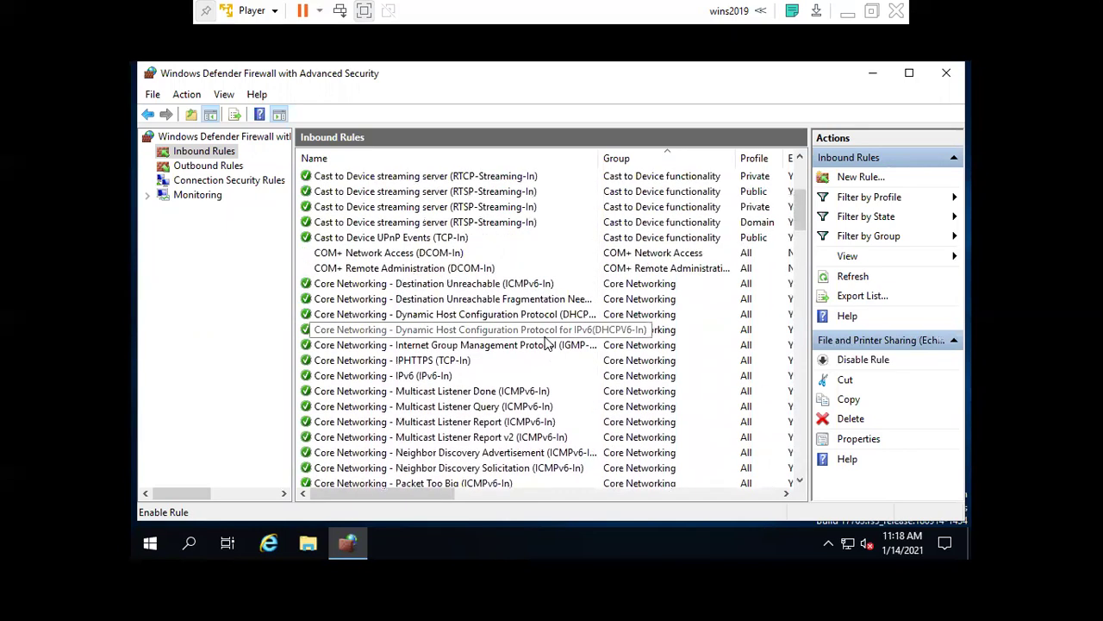
{"action": "scroll", "coordinate": [545, 344], "scroll_direction": "up", "scroll_amount": 4}
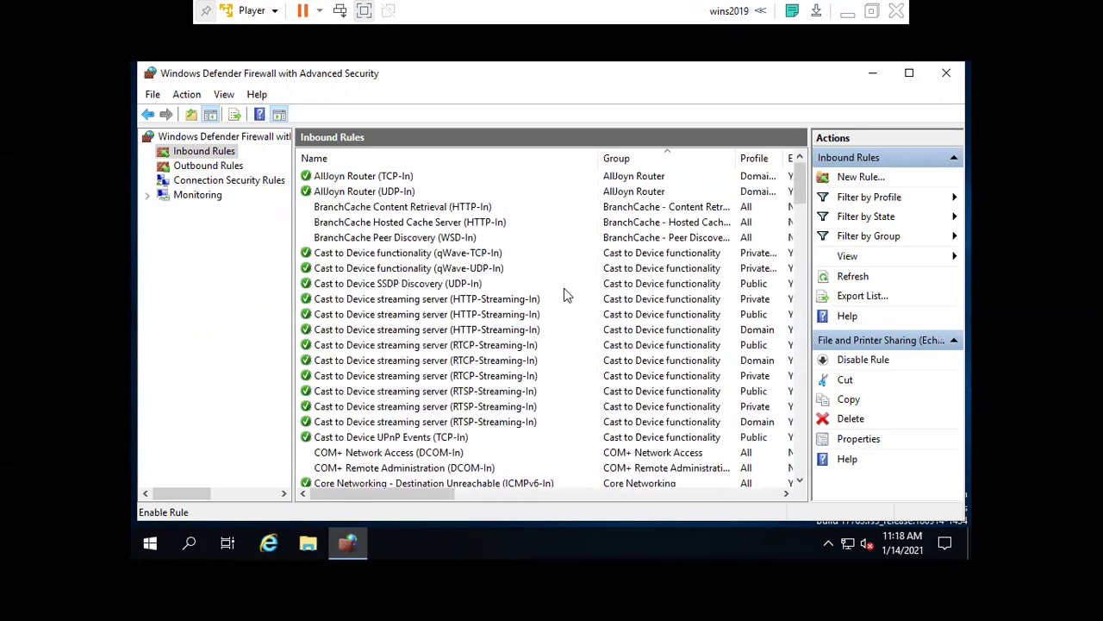
{"action": "scroll", "coordinate": [564, 295], "scroll_direction": "down", "scroll_amount": 1}
{"action": "scroll", "coordinate": [565, 296], "scroll_direction": "up", "scroll_amount": 1}
{"action": "scroll", "coordinate": [565, 296], "scroll_direction": "down", "scroll_amount": 10}
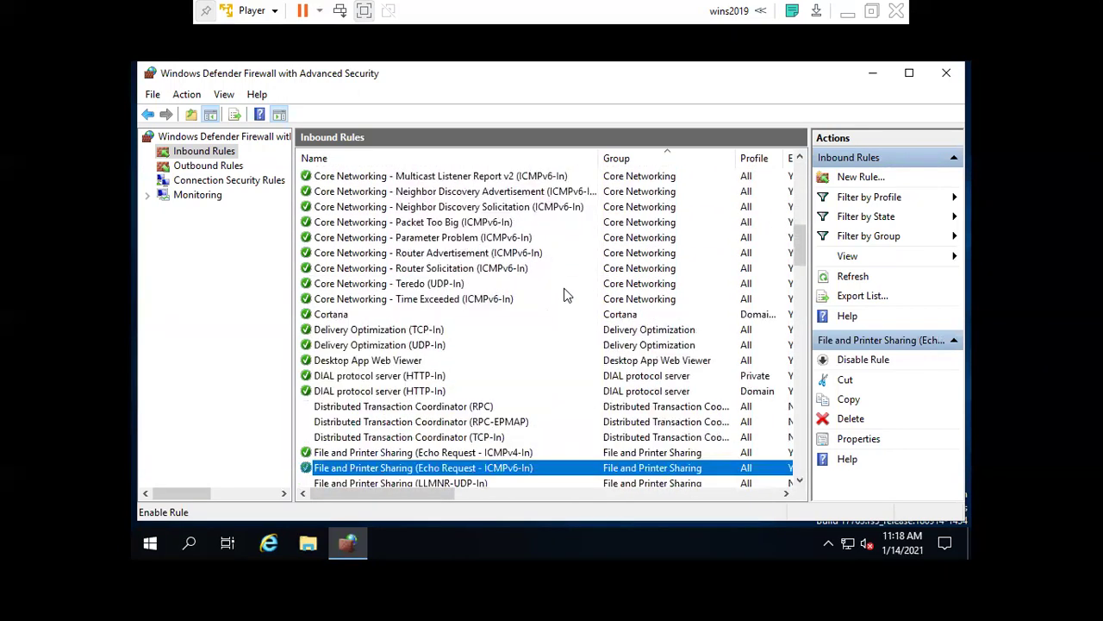
{"action": "scroll", "coordinate": [565, 296], "scroll_direction": "down", "scroll_amount": 2}
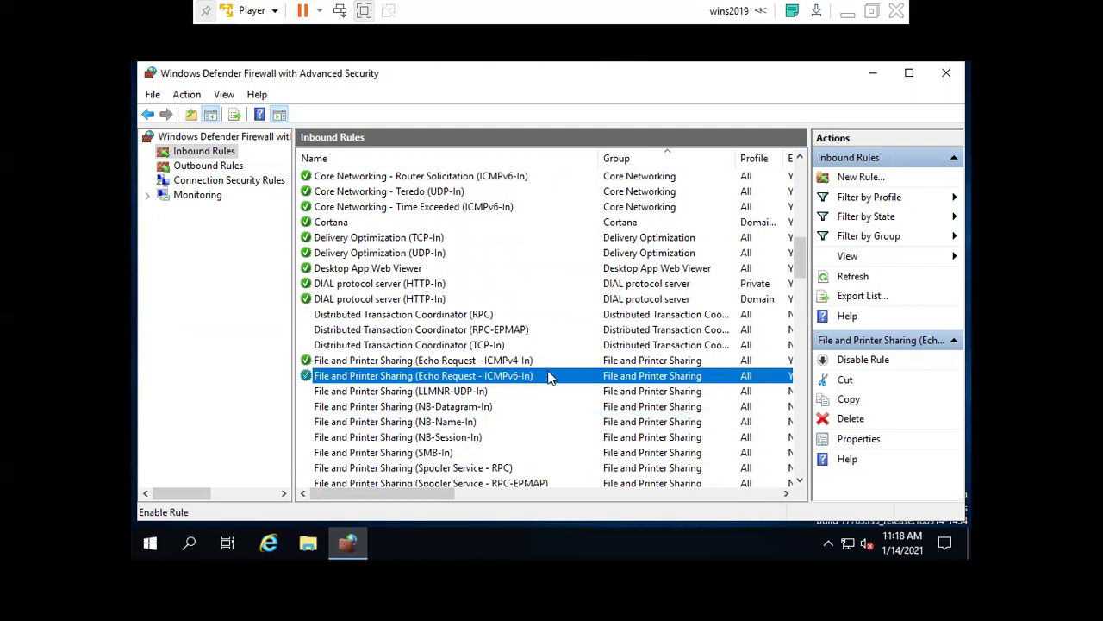
{"action": "scroll", "coordinate": [550, 377], "scroll_direction": "down", "scroll_amount": 20}
{"action": "scroll", "coordinate": [550, 379], "scroll_direction": "down", "scroll_amount": 7}
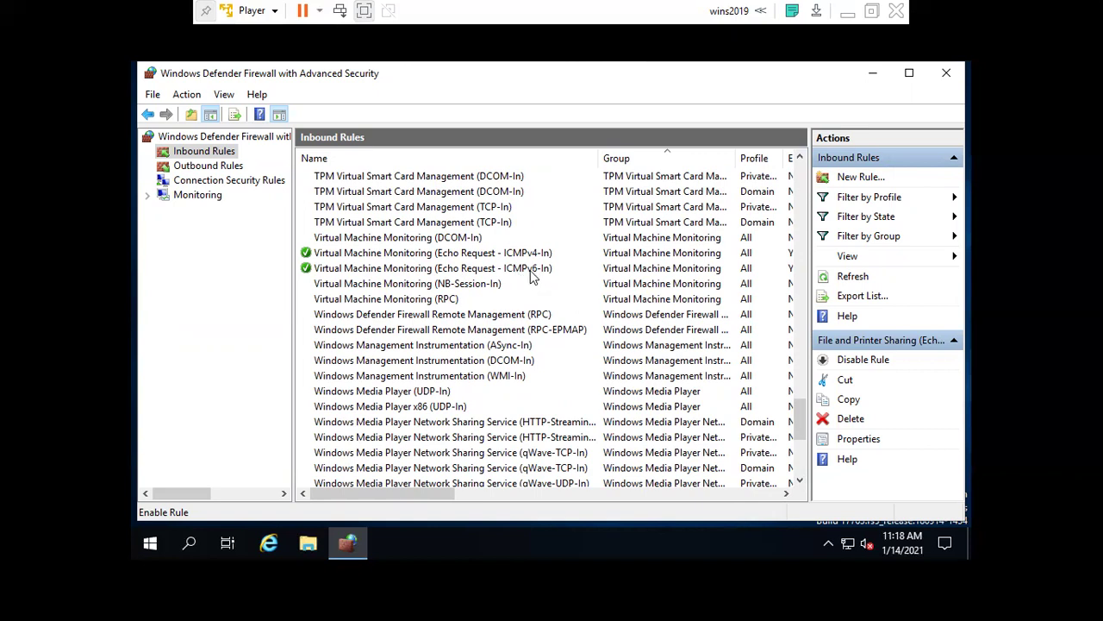
{"action": "scroll", "coordinate": [532, 274], "scroll_direction": "down", "scroll_amount": 1}
{"action": "scroll", "coordinate": [532, 313], "scroll_direction": "down", "scroll_amount": 2}
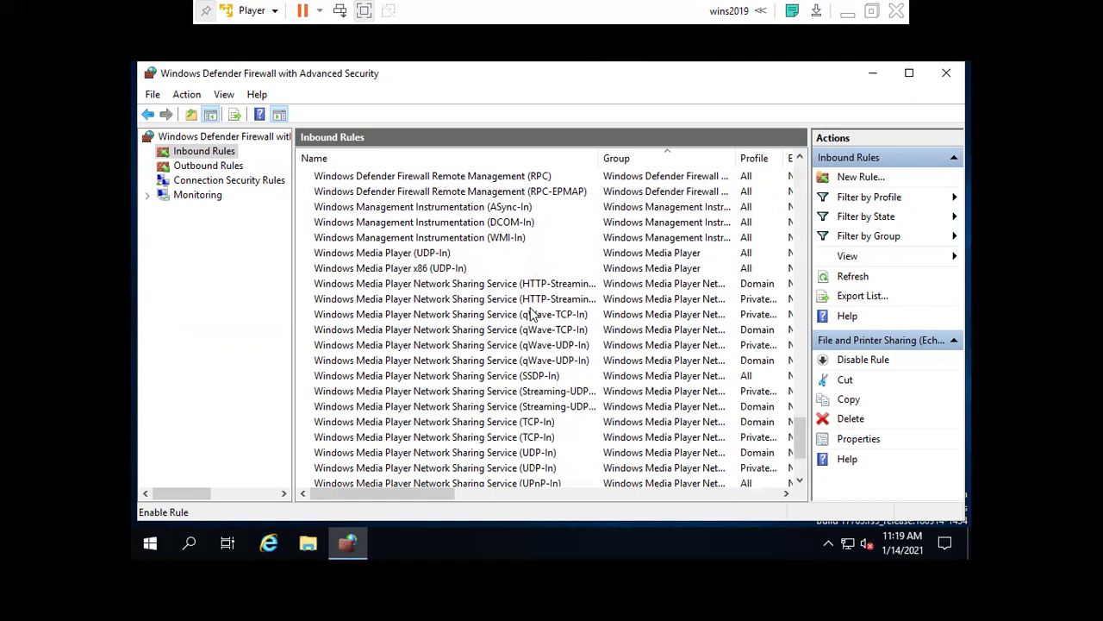
{"action": "scroll", "coordinate": [531, 314], "scroll_direction": "down", "scroll_amount": 3}
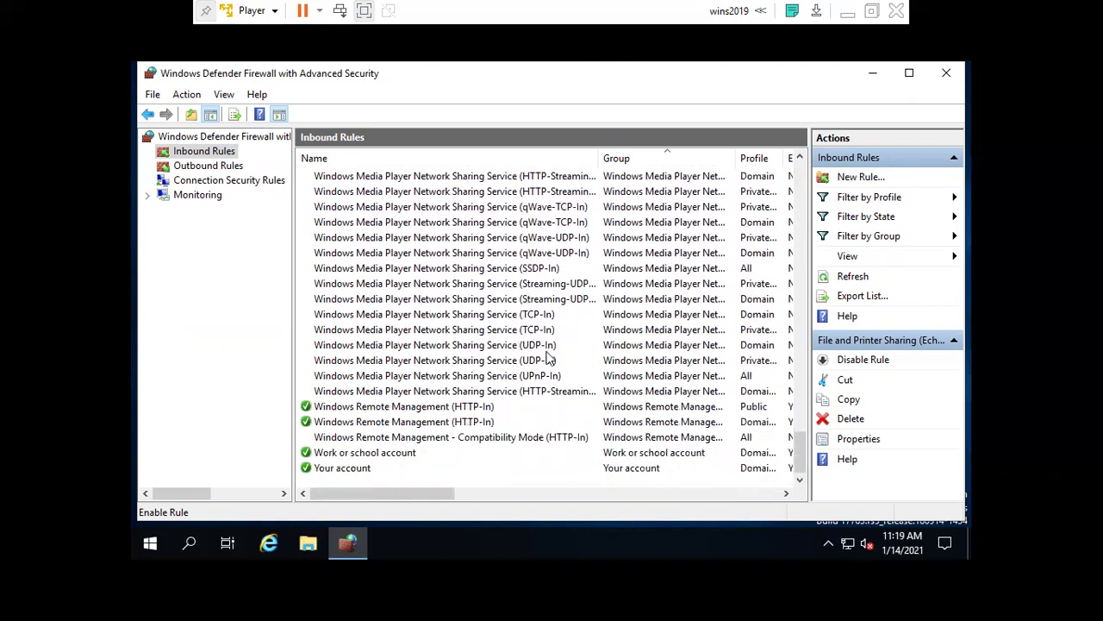
{"action": "left_click", "coordinate": [946, 75]}
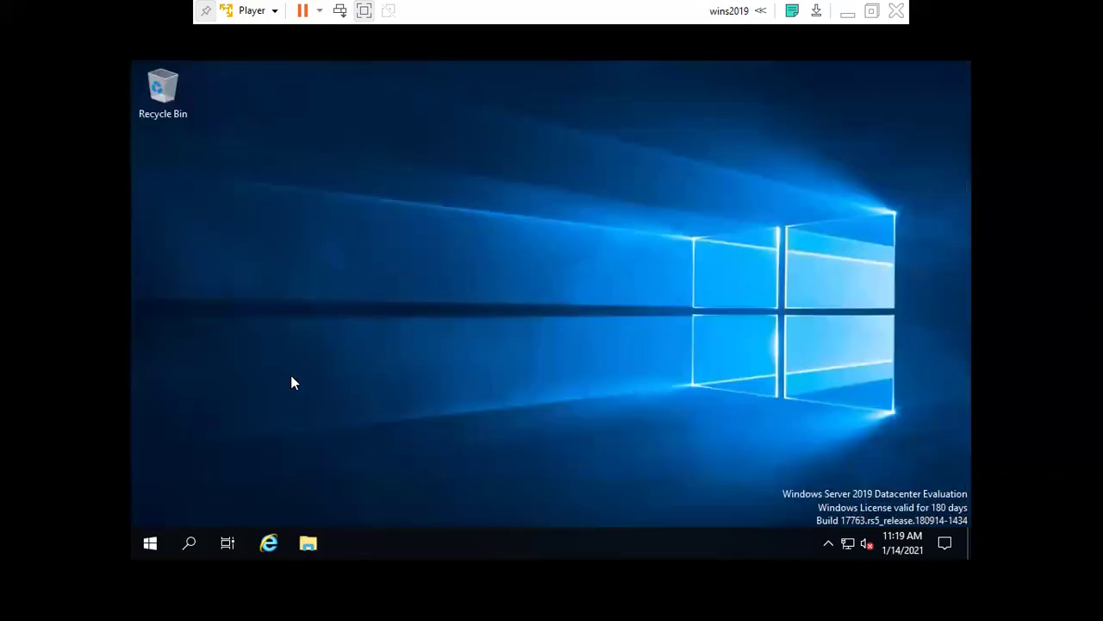
Search 'com' on the guest and open Command Prompt.
{"action": "left_click", "coordinate": [188, 545]}
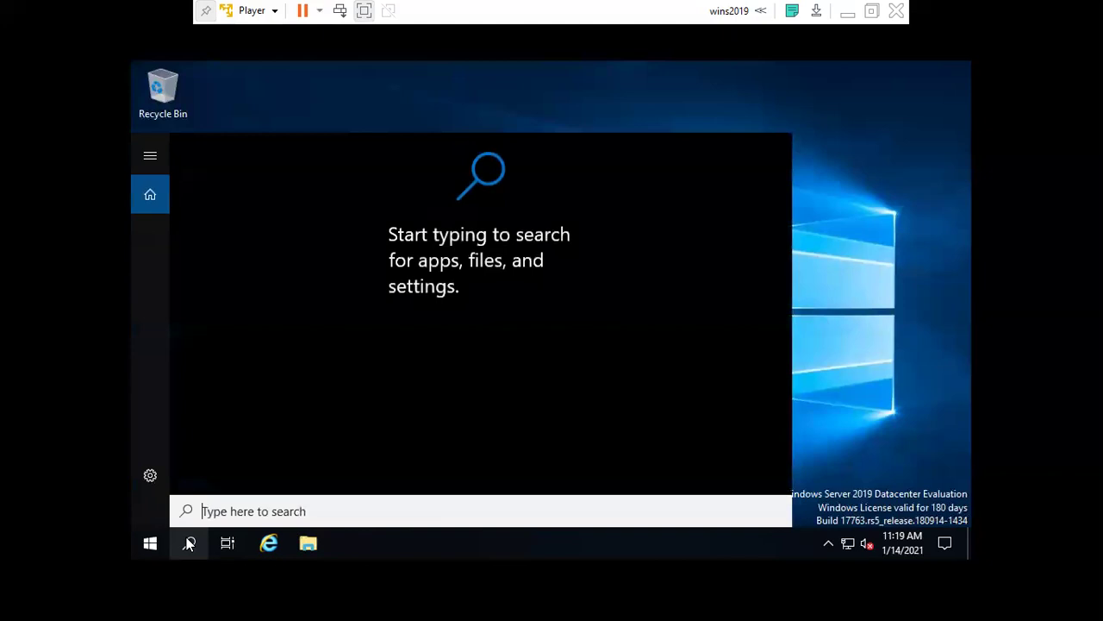
{"action": "type", "text": "com"}
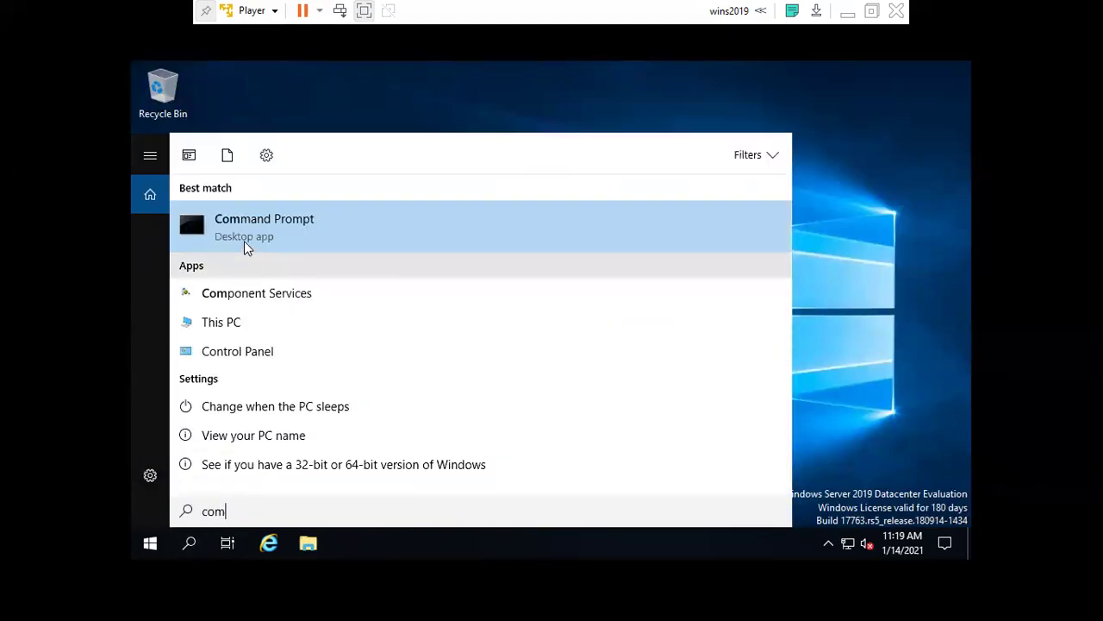
{"action": "left_click", "coordinate": [261, 243]}
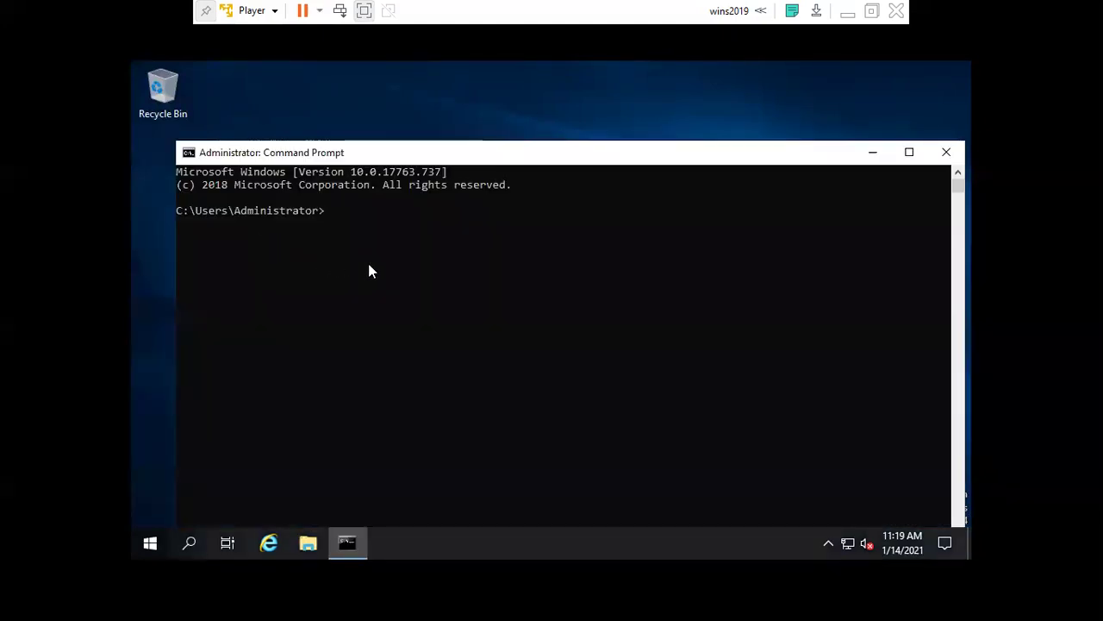
Run ipconfig /all to reveal IPv4 address 192.168.153.130, then exit full screen.
{"action": "type", "text": "c"}
{"action": "key", "text": "BackSpace"}
{"action": "type", "text": "ipconfig /all"}
{"action": "key", "text": "Return"}
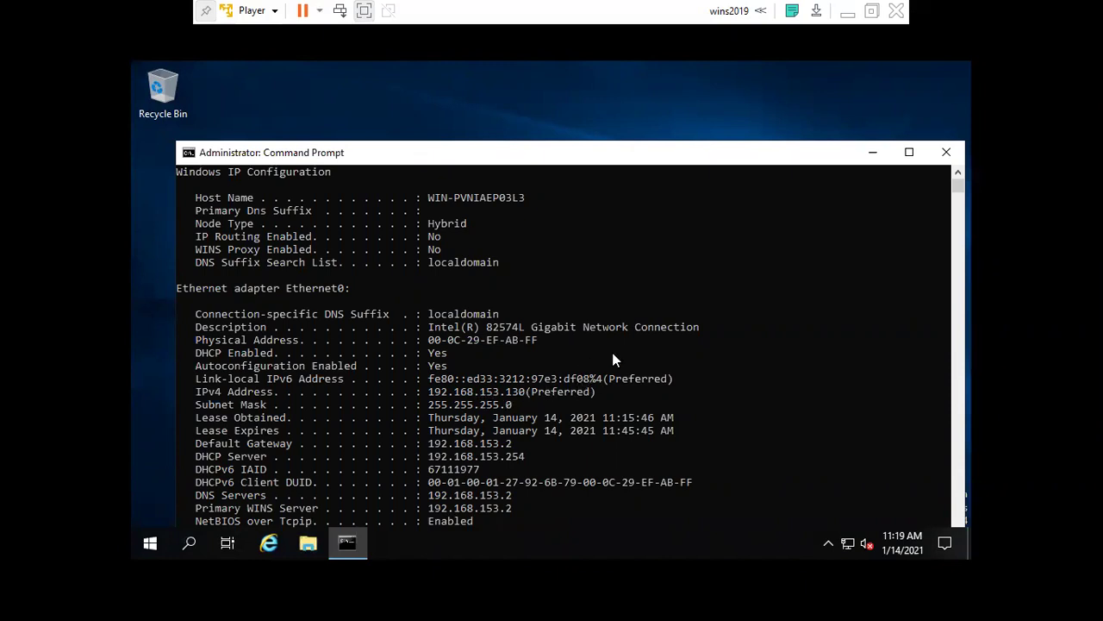
{"action": "left_click", "coordinate": [871, 11]}
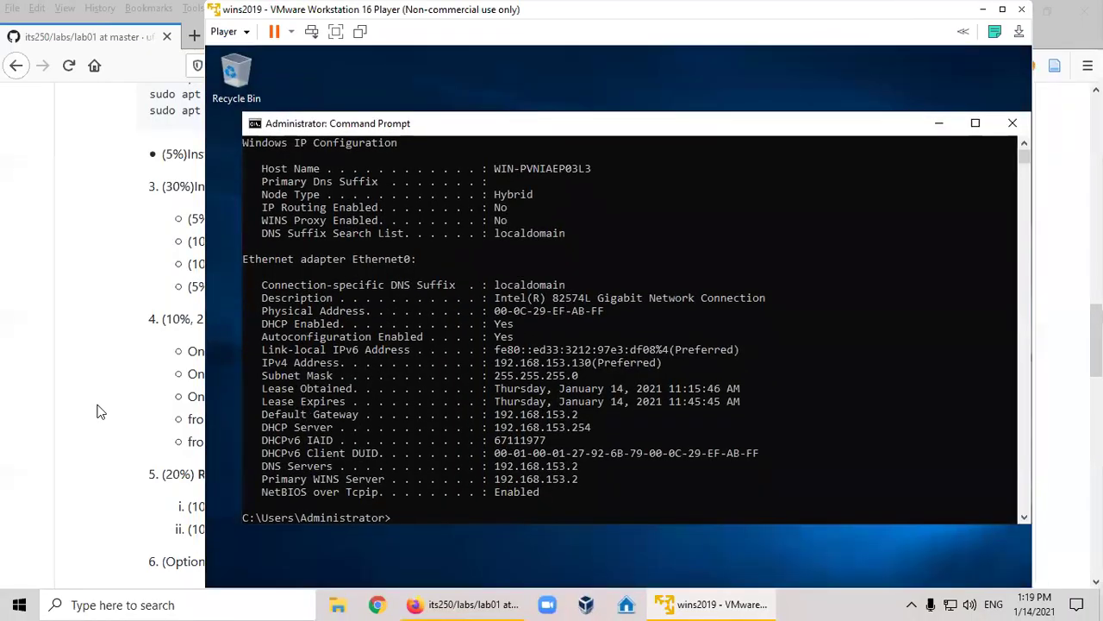
Search 'comm' on the host and open Command Prompt.
{"action": "left_click", "coordinate": [126, 604]}
{"action": "type", "text": "comm"}
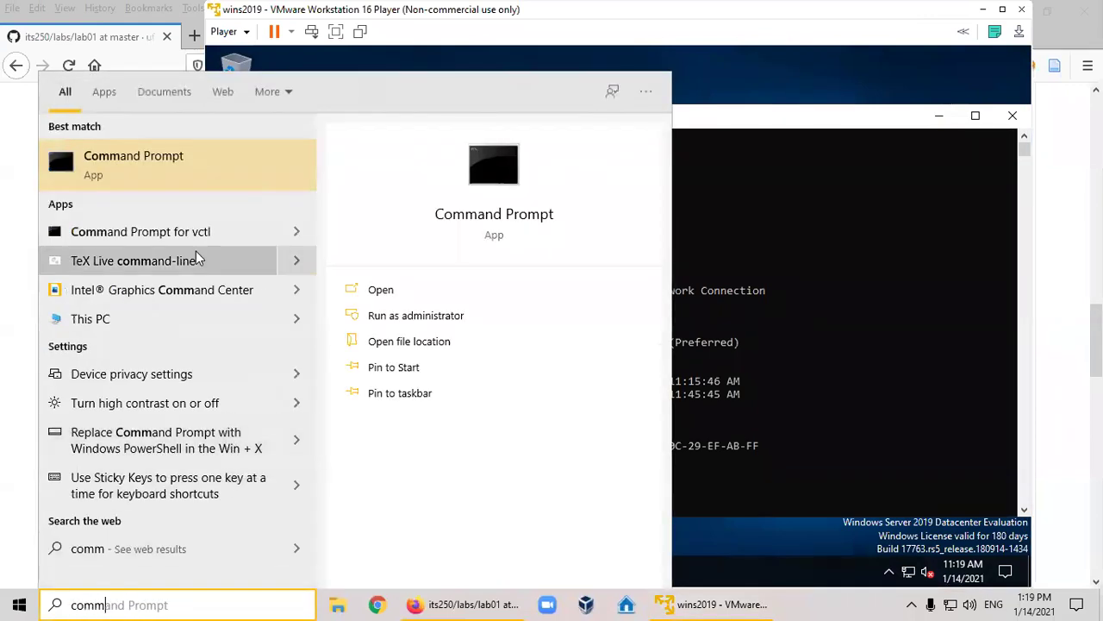
{"action": "left_click", "coordinate": [146, 166]}
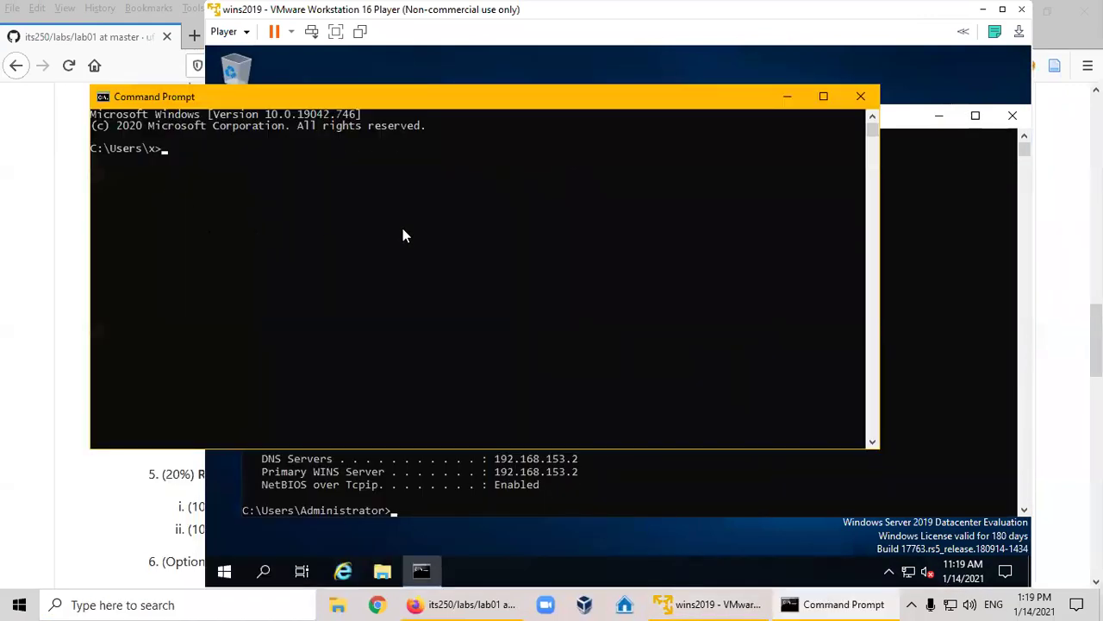
Ping 192.168.153.130, stop after two replies, and highlight a reply line.
{"action": "type", "text": "ping 192.168.1"}
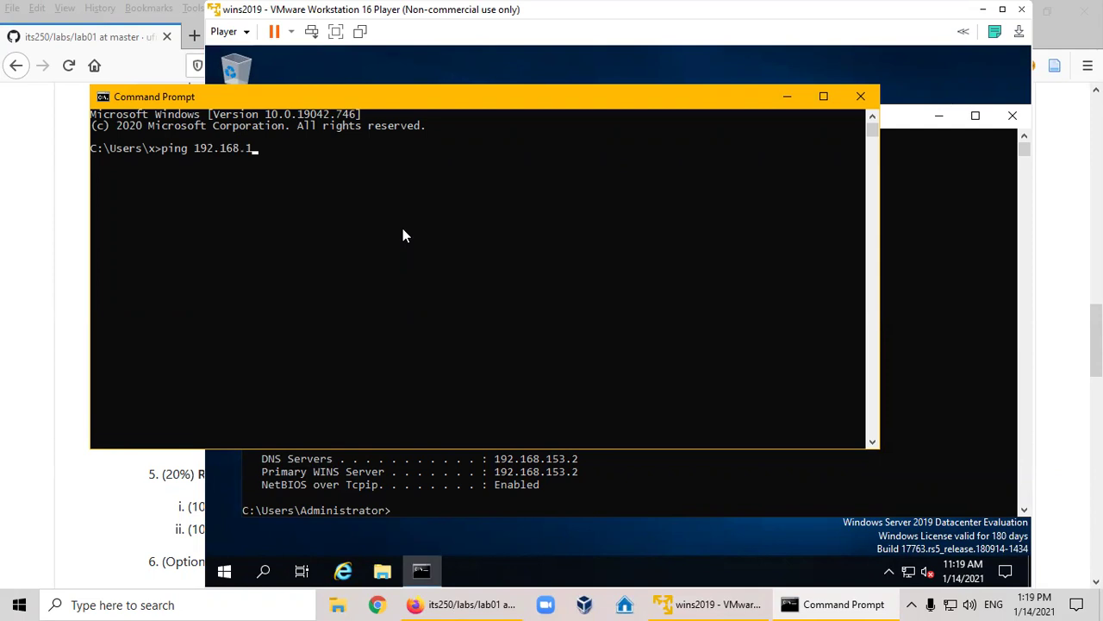
{"action": "type", "text": "53.130"}
{"action": "key", "text": "Return"}
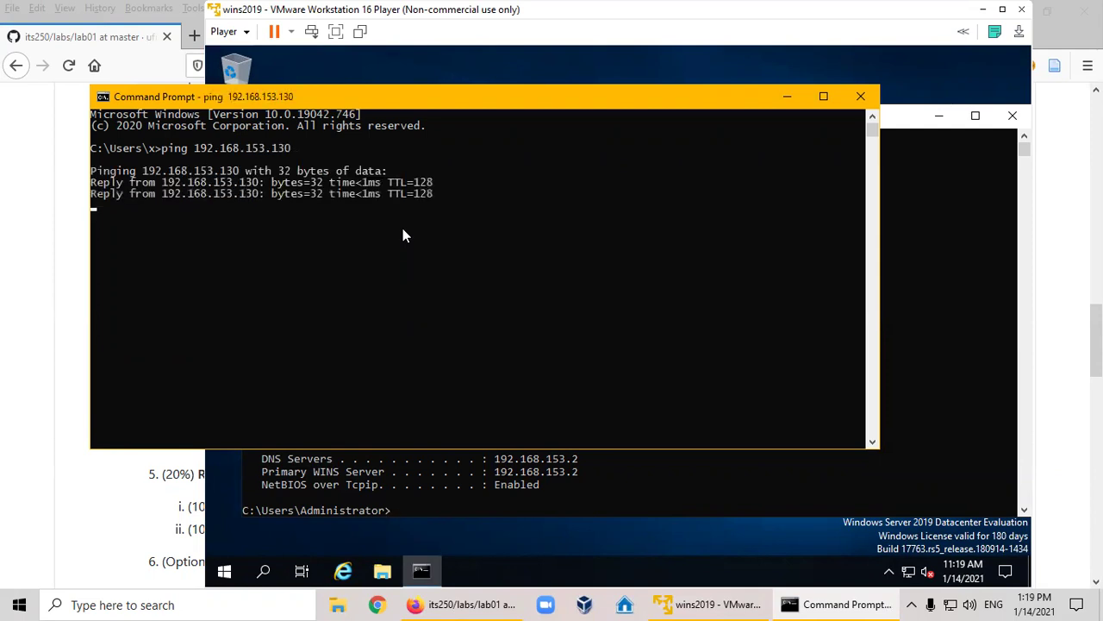
{"action": "key", "text": "ctrl+c"}
{"action": "left_click_drag", "start_coordinate": [435, 193], "coordinate": [106, 195]}
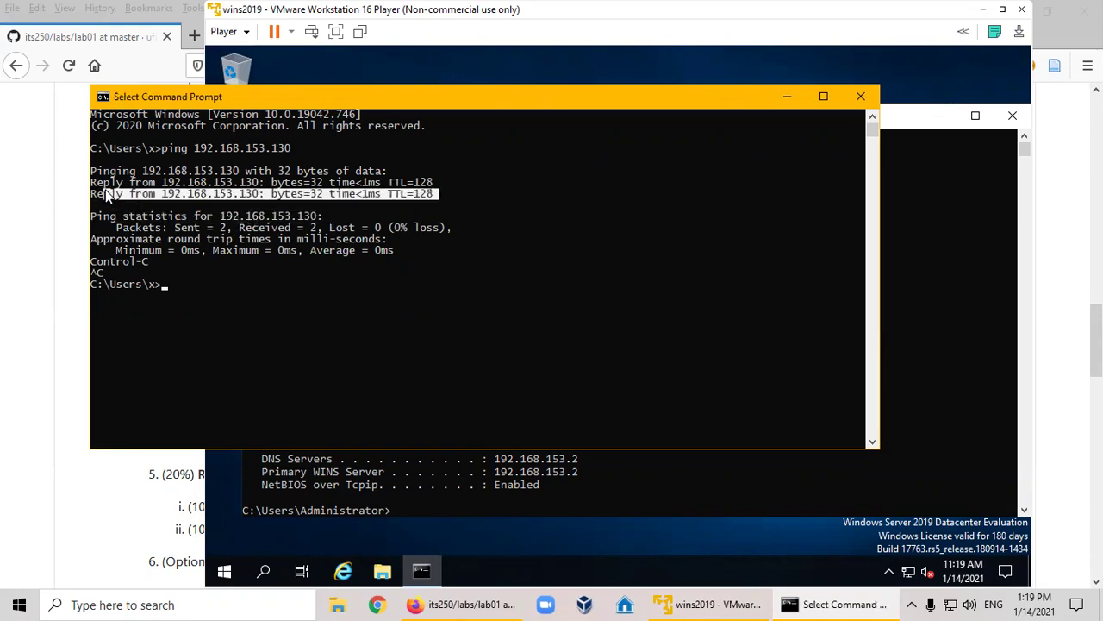
{"action": "left_click", "coordinate": [221, 216]}
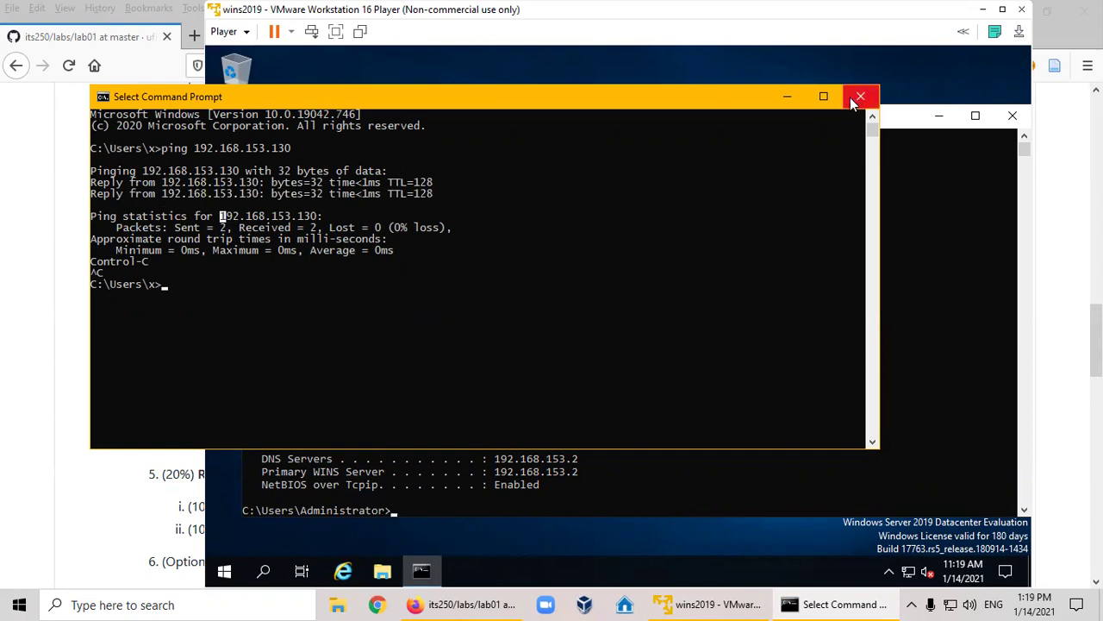
Minimize the host Command Prompt and bring Firefox's lab01 page forward, scrolled up slightly.
{"action": "left_click", "coordinate": [784, 97]}
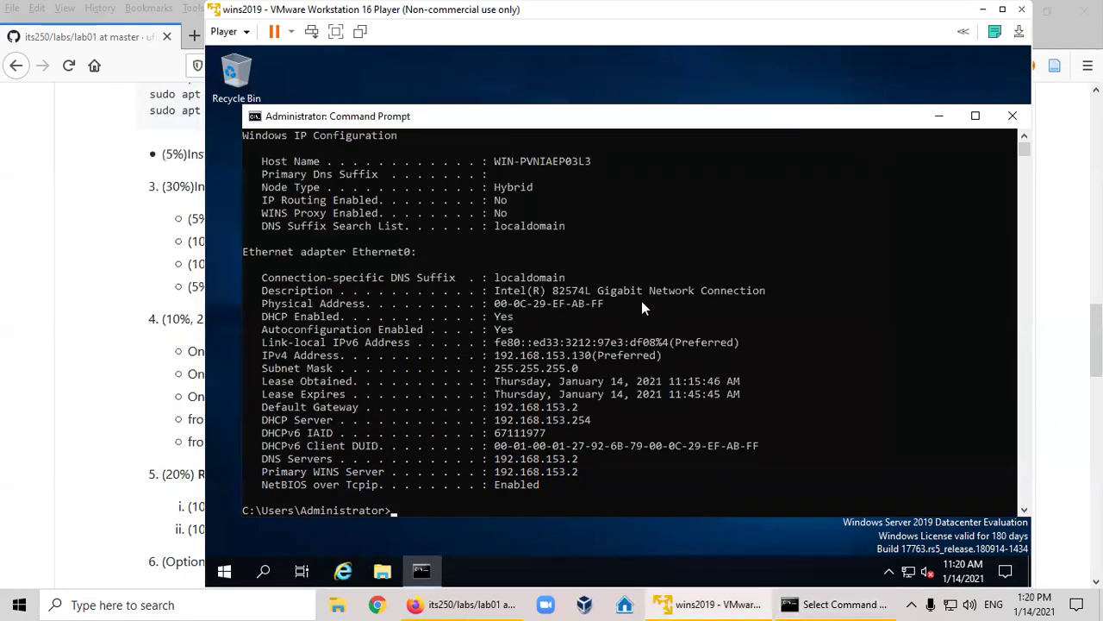
{"action": "left_click", "coordinate": [138, 267]}
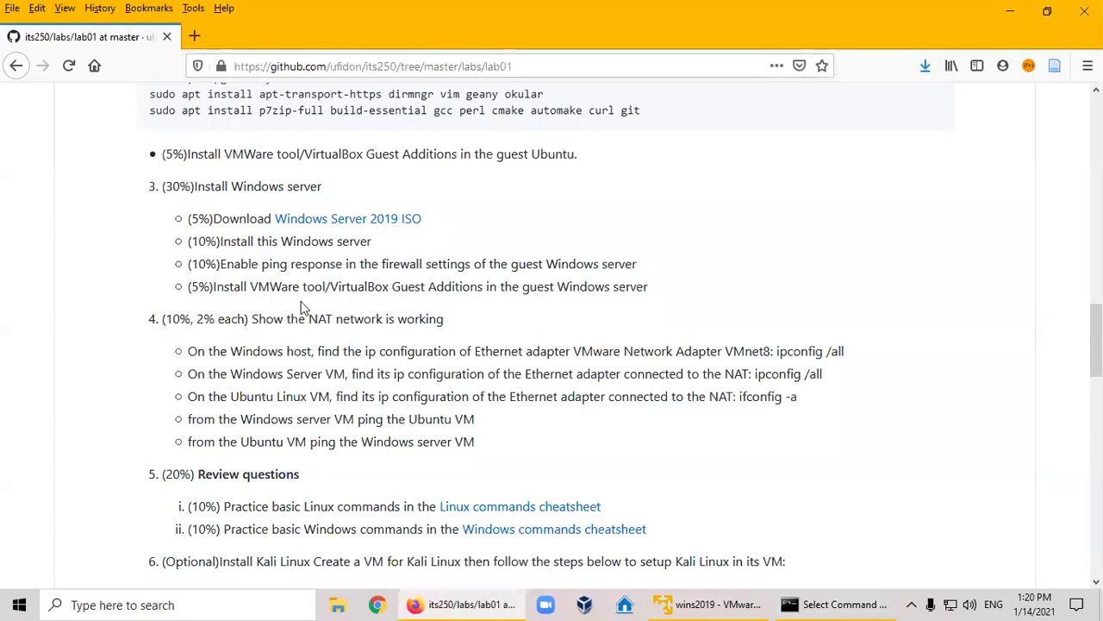
{"action": "scroll", "coordinate": [373, 369], "scroll_direction": "up", "scroll_amount": 3}
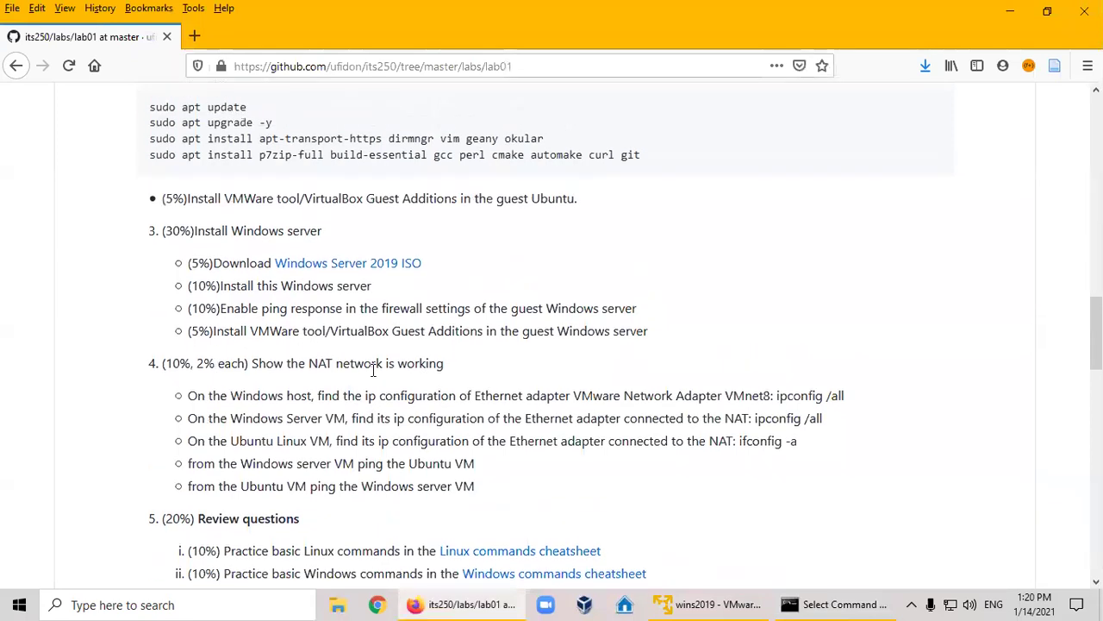